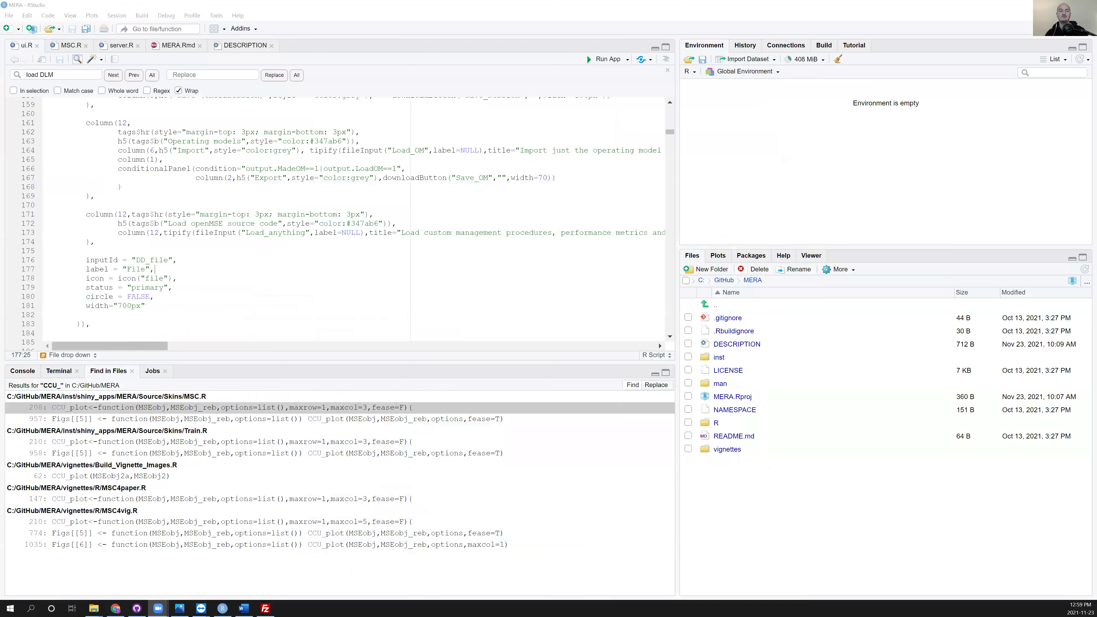
# Step: Switch to the MERA web app in Chrome and close its help information
pyautogui.click(115, 608)
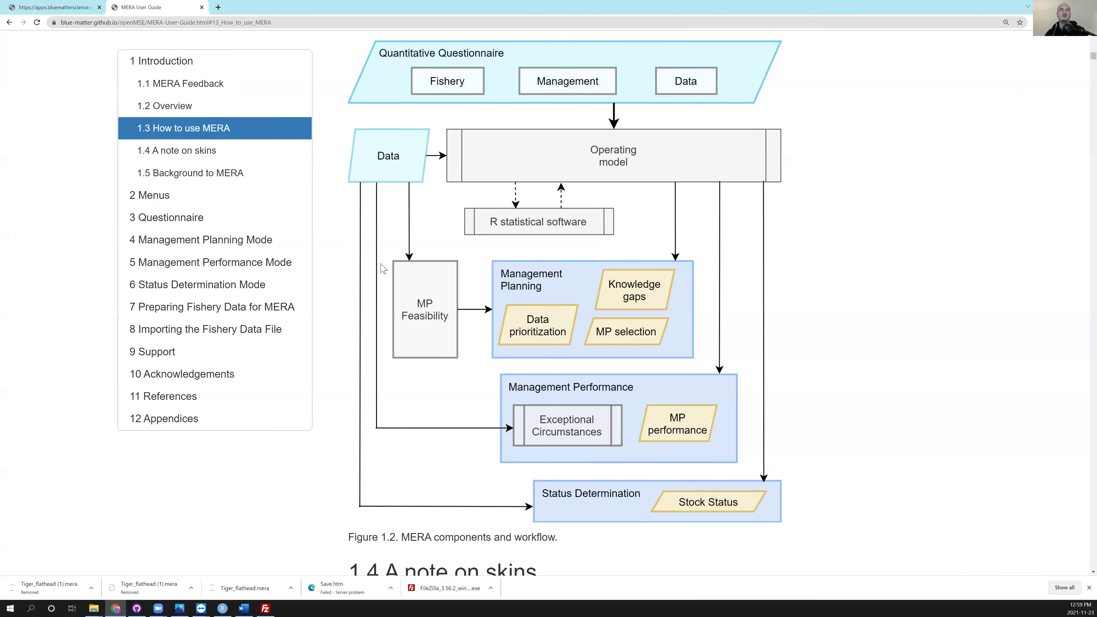
pyautogui.click(67, 8)
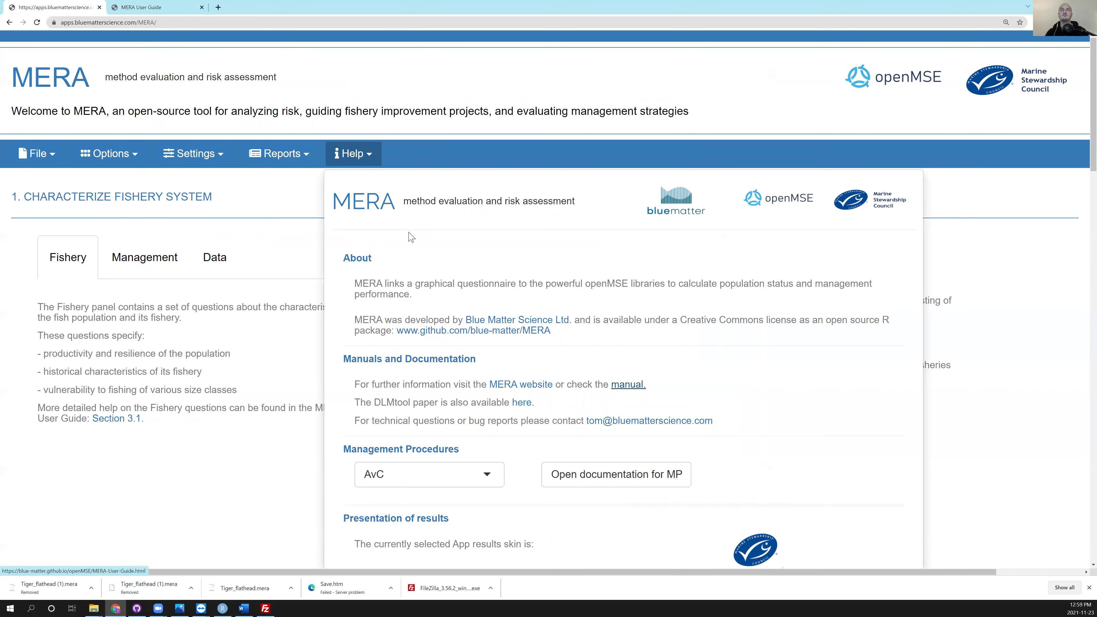
pyautogui.click(273, 209)
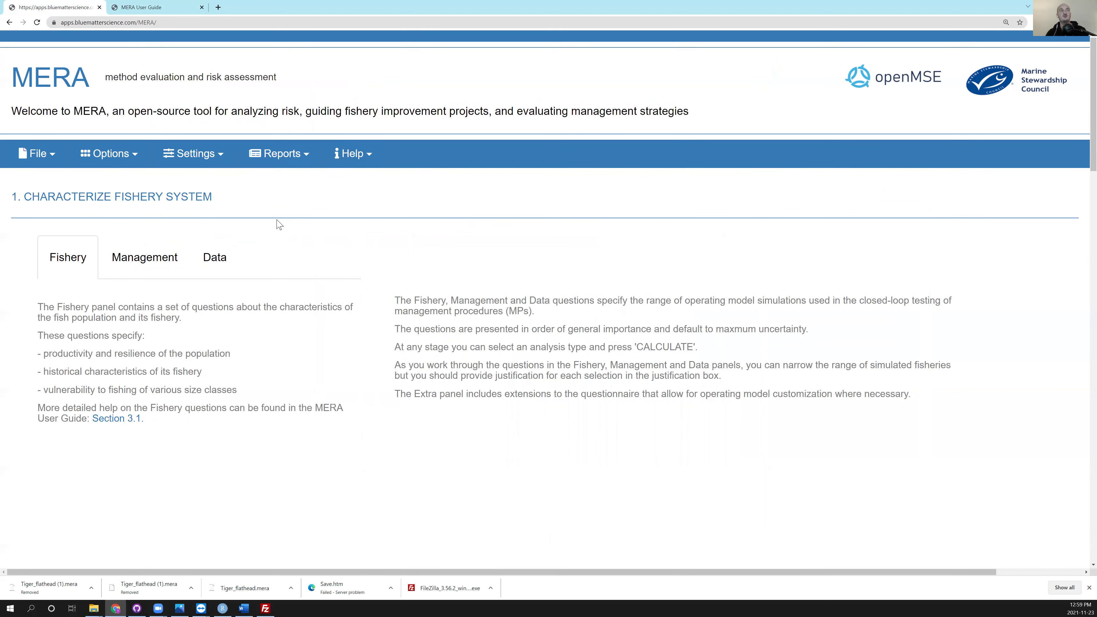
# Step: Load the saved questionnaire file Tiger_flathead.mera into MERA
pyautogui.click(56, 156)
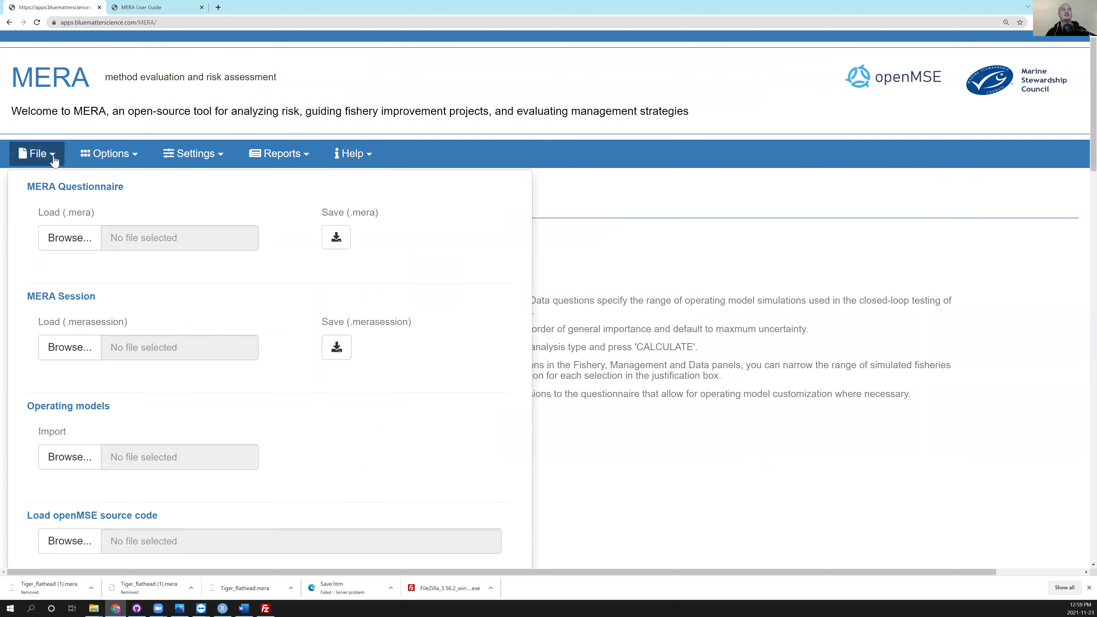
pyautogui.click(71, 237)
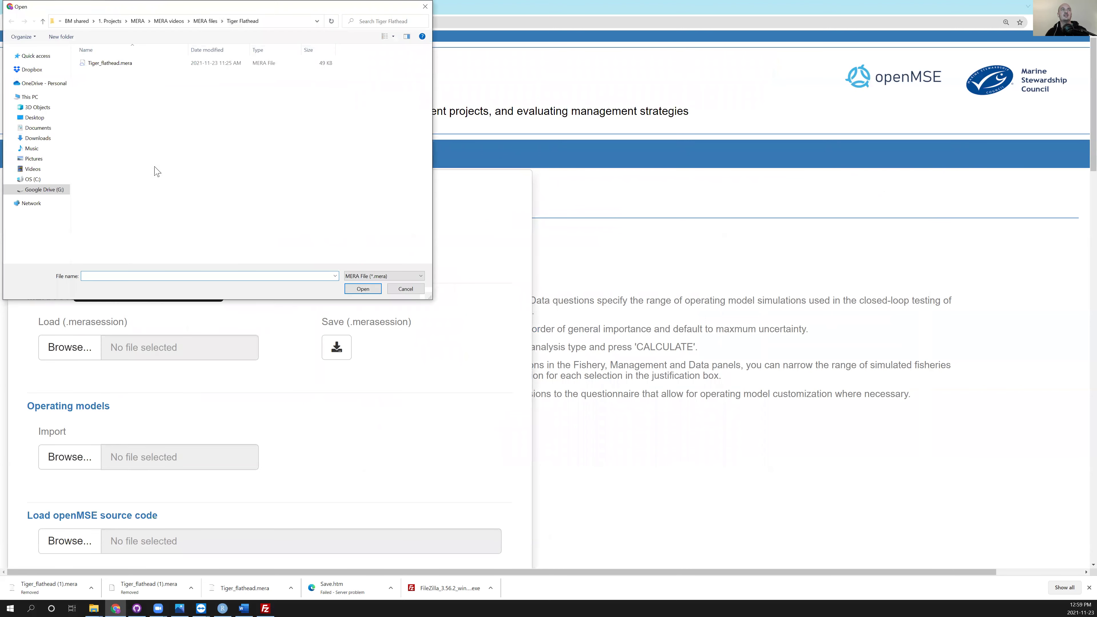
pyautogui.click(126, 65)
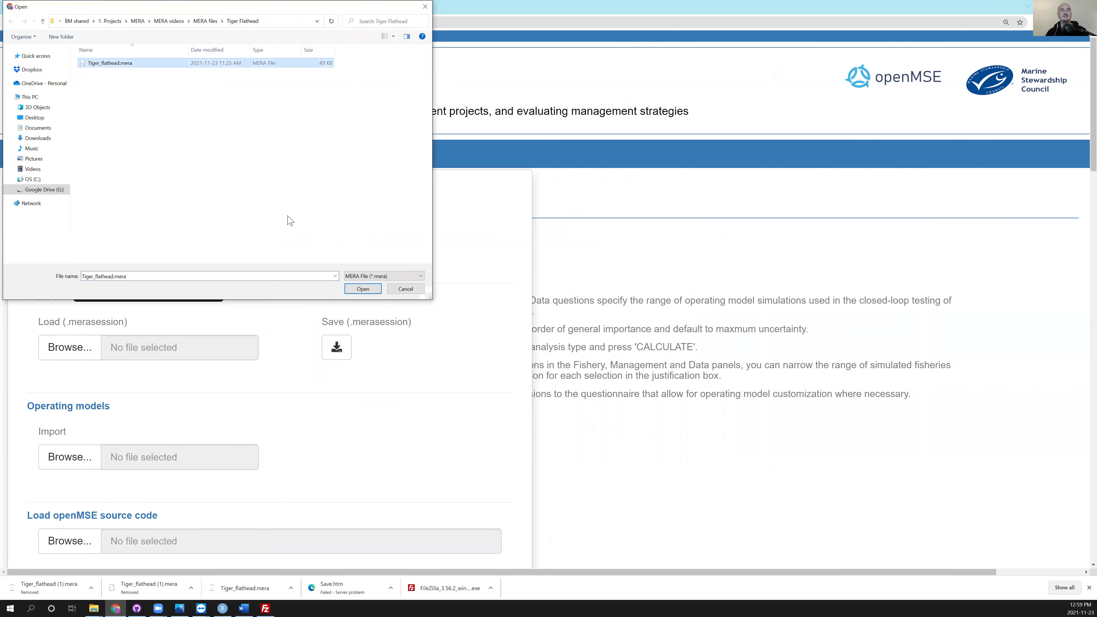
pyautogui.click(361, 289)
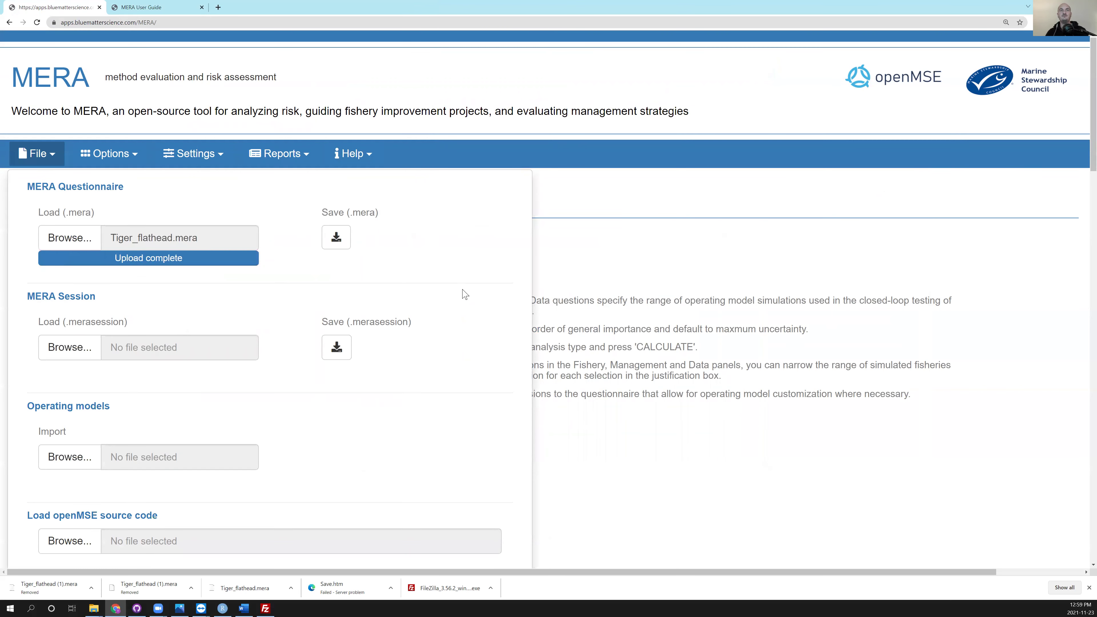
pyautogui.click(565, 266)
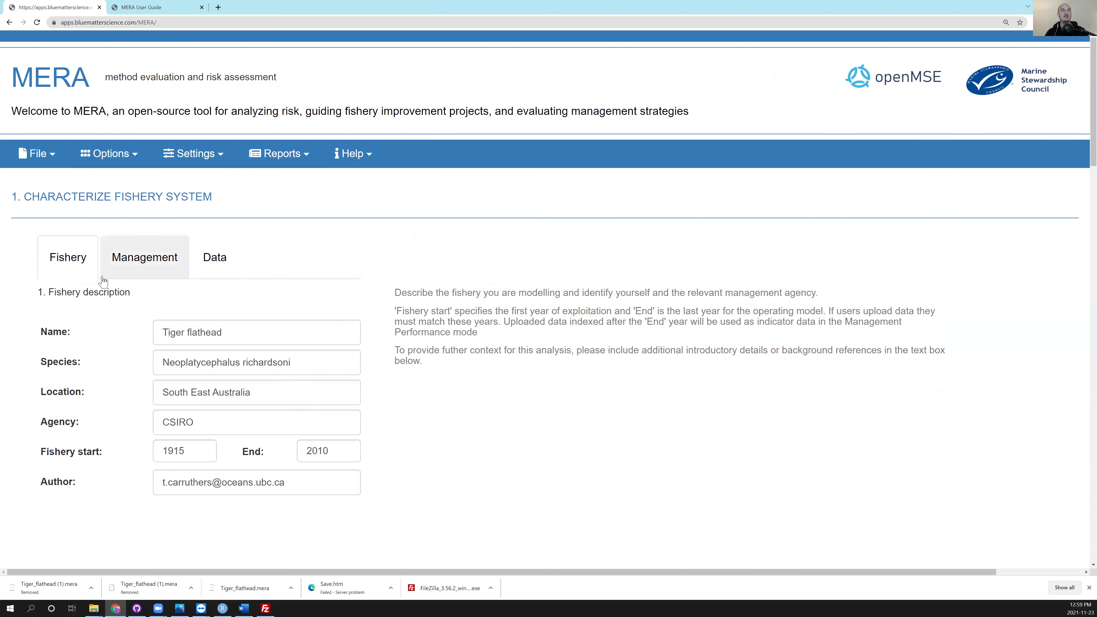
# Step: Look over the fishery description and check which MERA mode is selected in the options
pyautogui.scroll(-1, 241, 265)
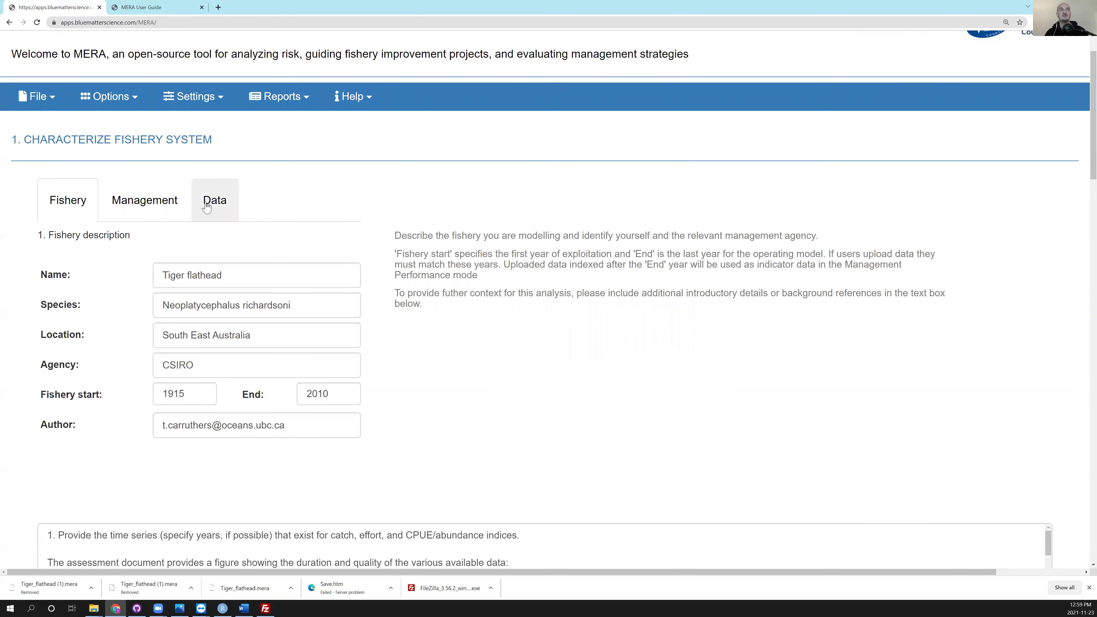
pyautogui.scroll(1, 247, 216)
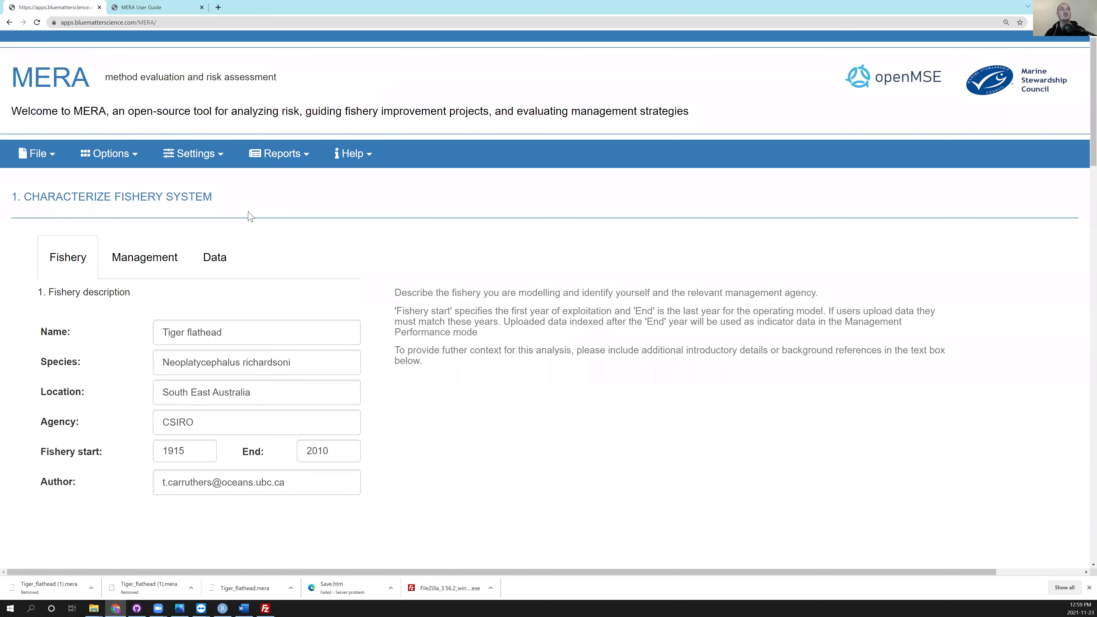
pyautogui.click(136, 159)
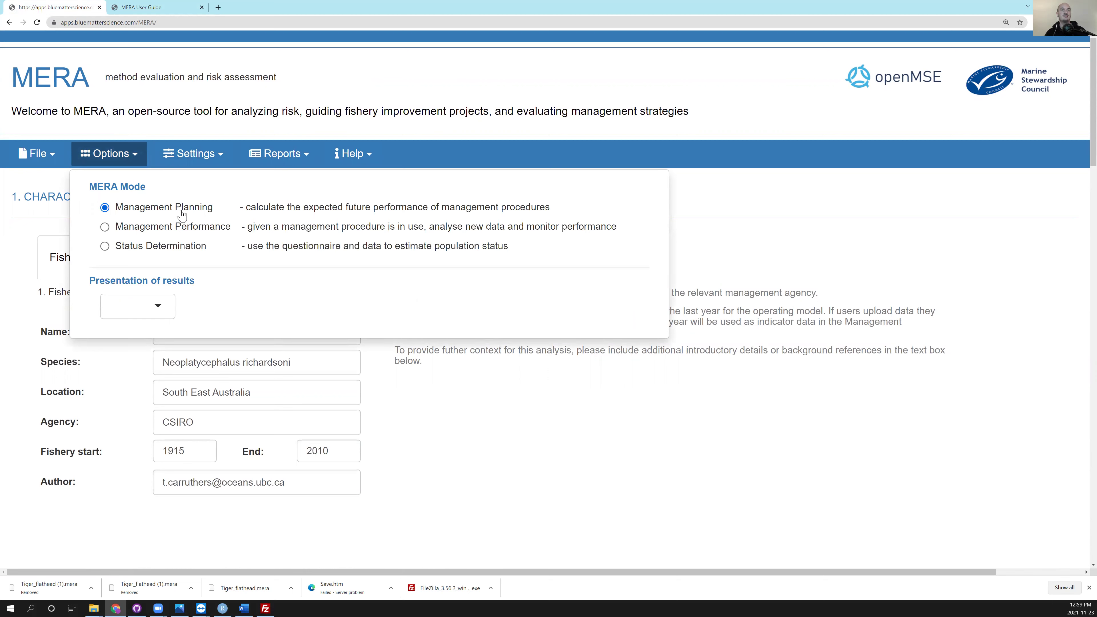
pyautogui.click(733, 256)
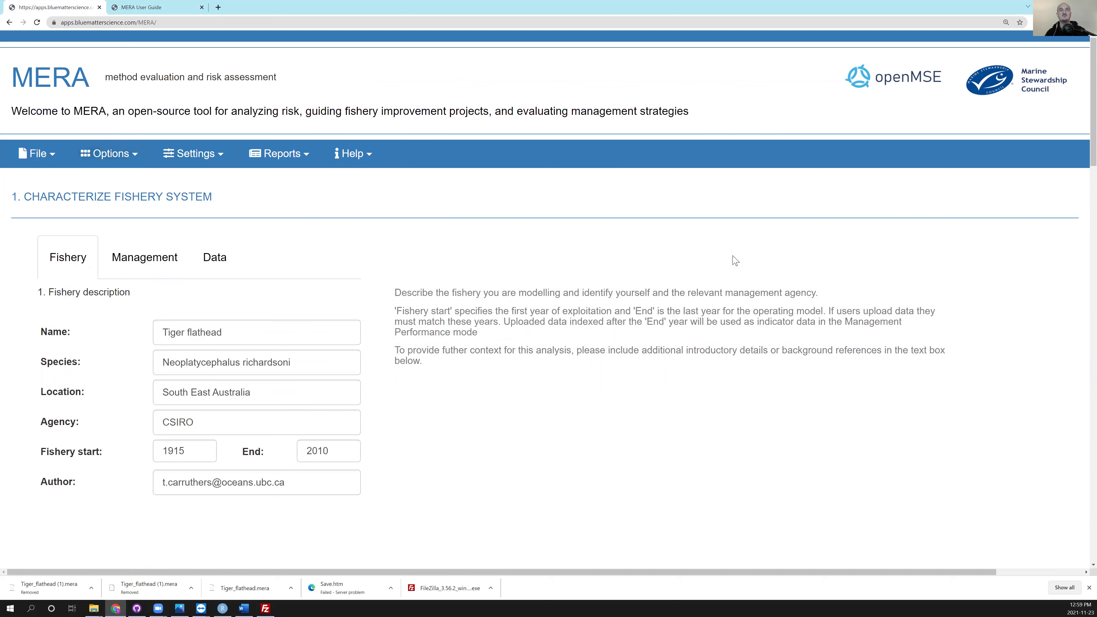
# Step: Clear the MPs for testing and fill the list with the Demo preset
pyautogui.scroll(-3, 579, 260)
pyautogui.scroll(-8, 575, 254)
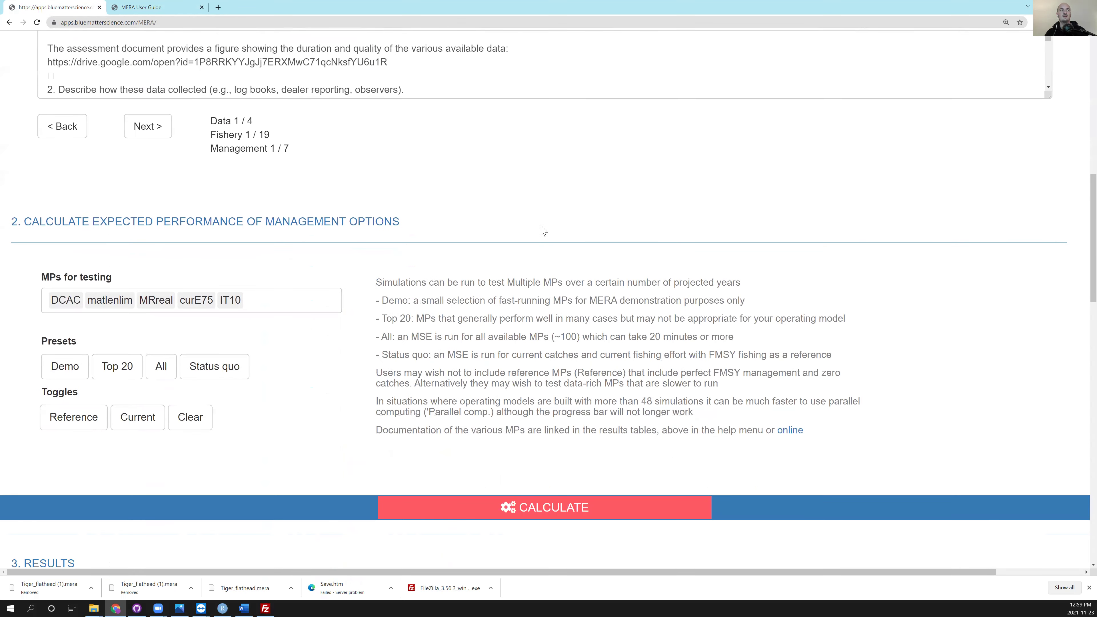
pyautogui.scroll(-1, 543, 230)
pyautogui.scroll(-2, 538, 211)
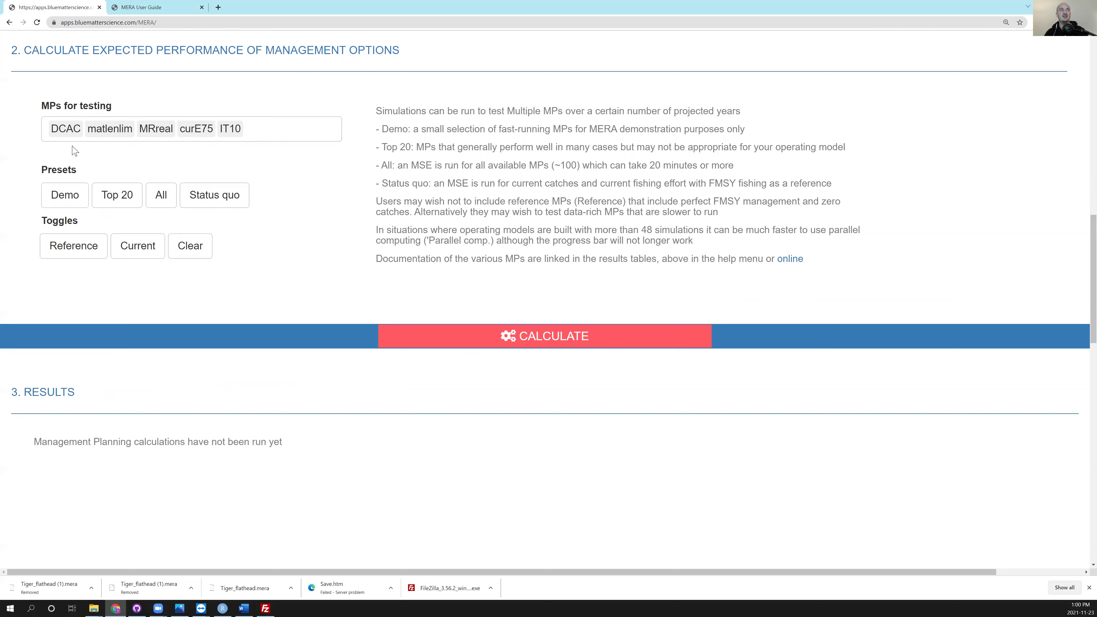
pyautogui.click(196, 261)
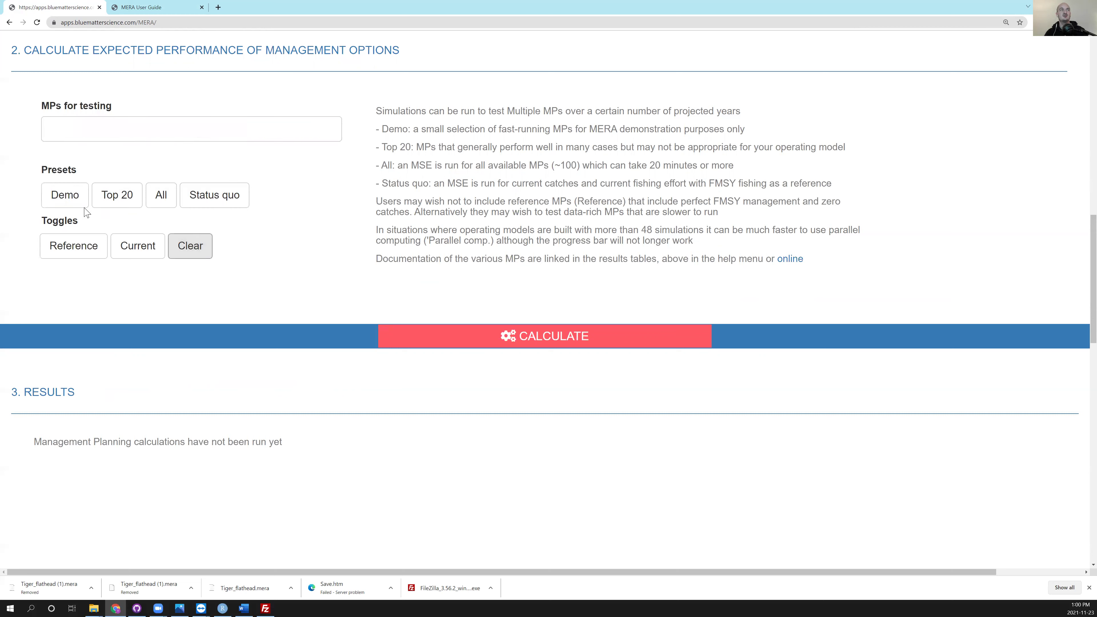
pyautogui.click(77, 200)
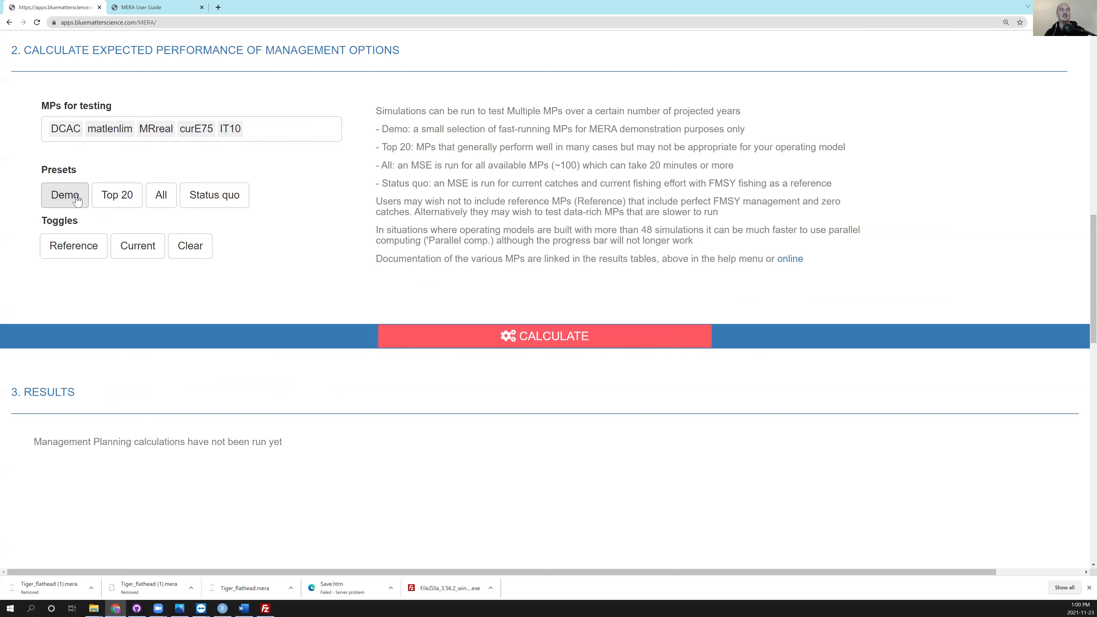
# Step: Try the Top 20 preset for the MPs for testing, clear it and reapply the Demo preset
pyautogui.click(183, 246)
pyautogui.click(135, 201)
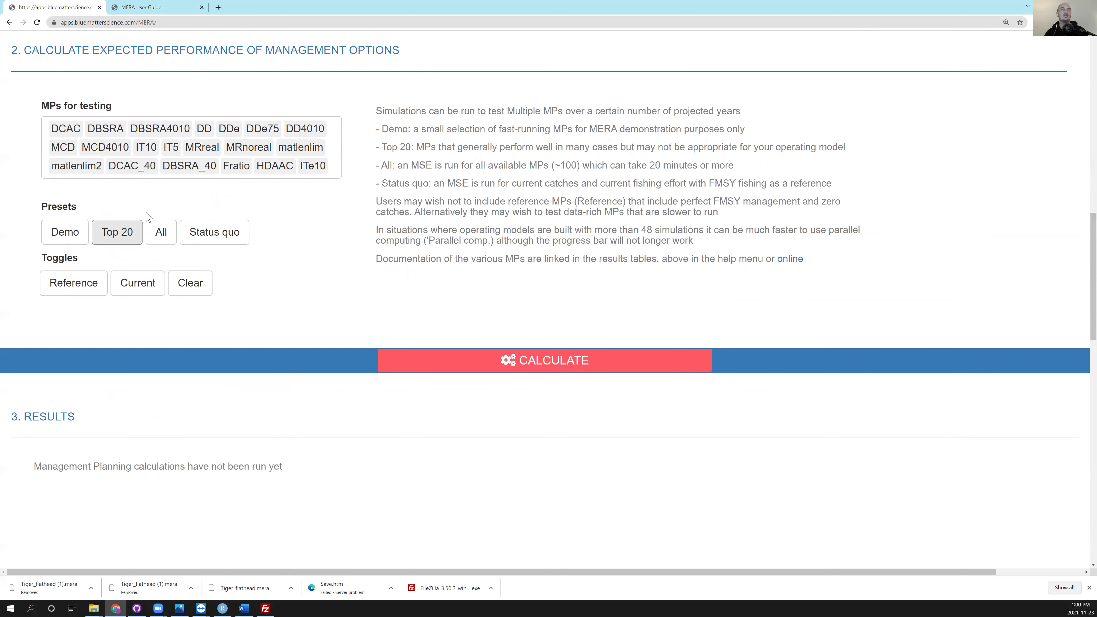
pyautogui.click(189, 282)
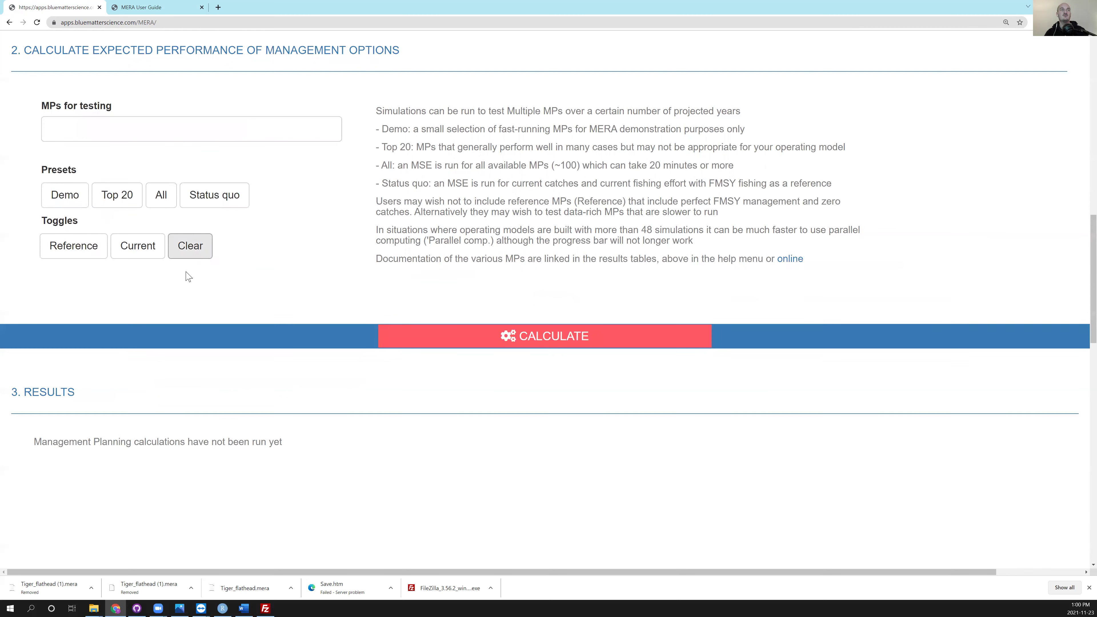
pyautogui.click(66, 198)
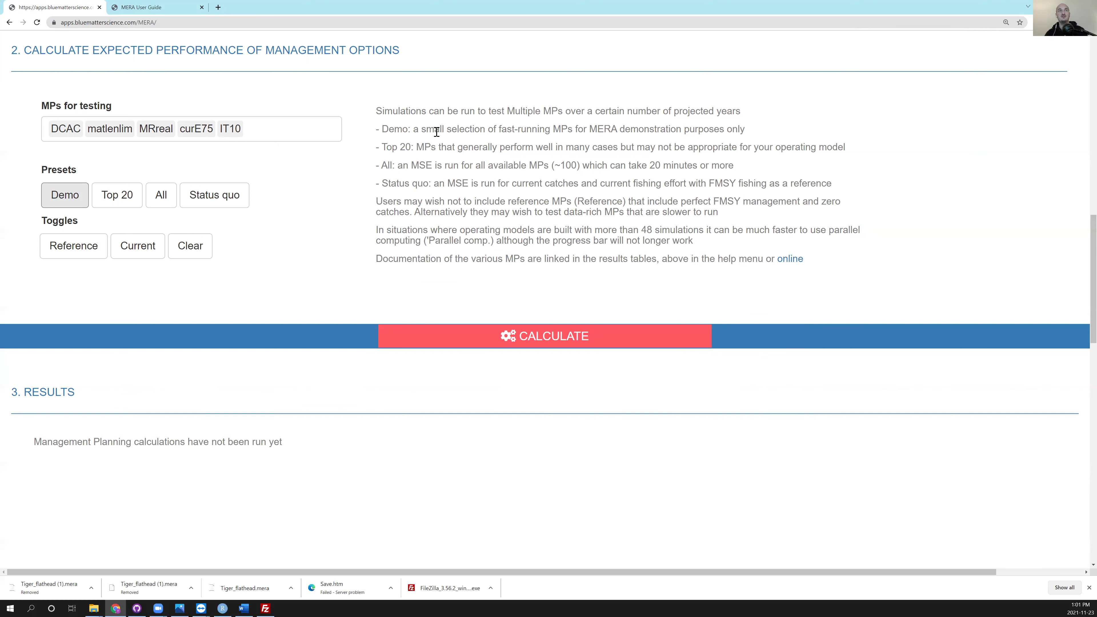
# Step: Select the matlenlim management procedure in the help information and open its documentation
pyautogui.scroll(15, 436, 131)
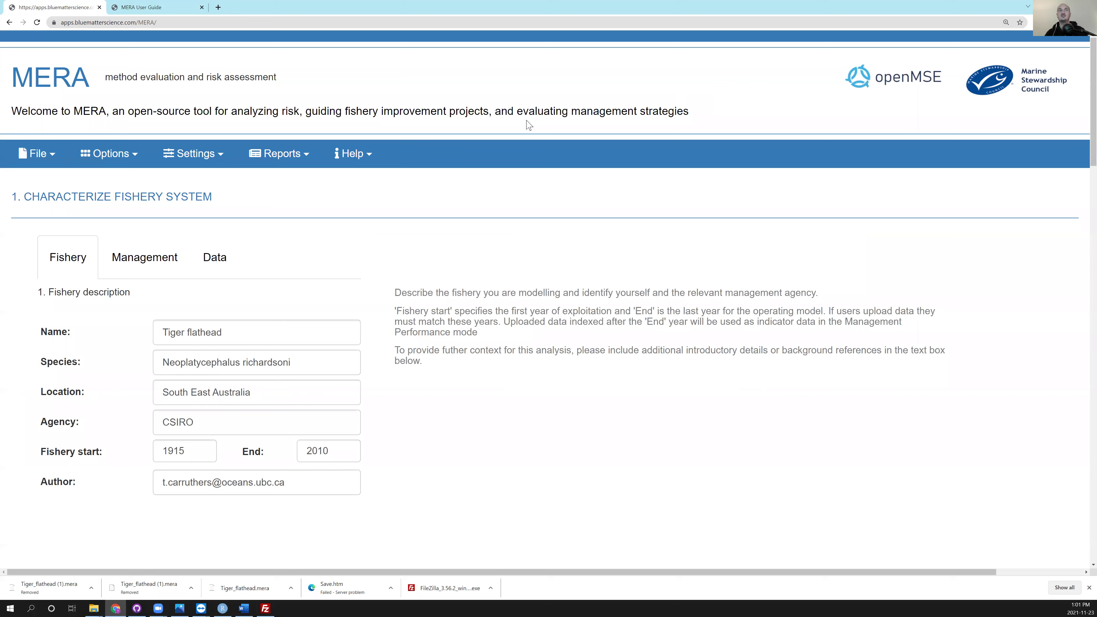
pyautogui.click(372, 155)
pyautogui.scroll(-3, 475, 380)
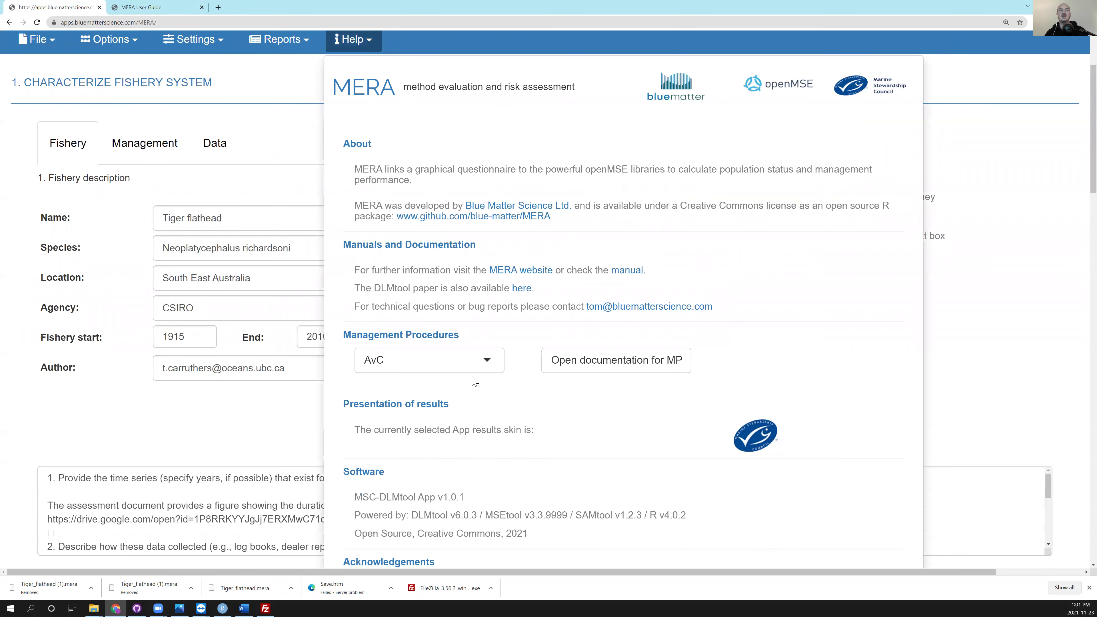
pyautogui.click(488, 363)
pyautogui.scroll(-15, 432, 408)
pyautogui.scroll(-12, 423, 415)
pyautogui.scroll(-4, 421, 417)
pyautogui.scroll(2, 419, 415)
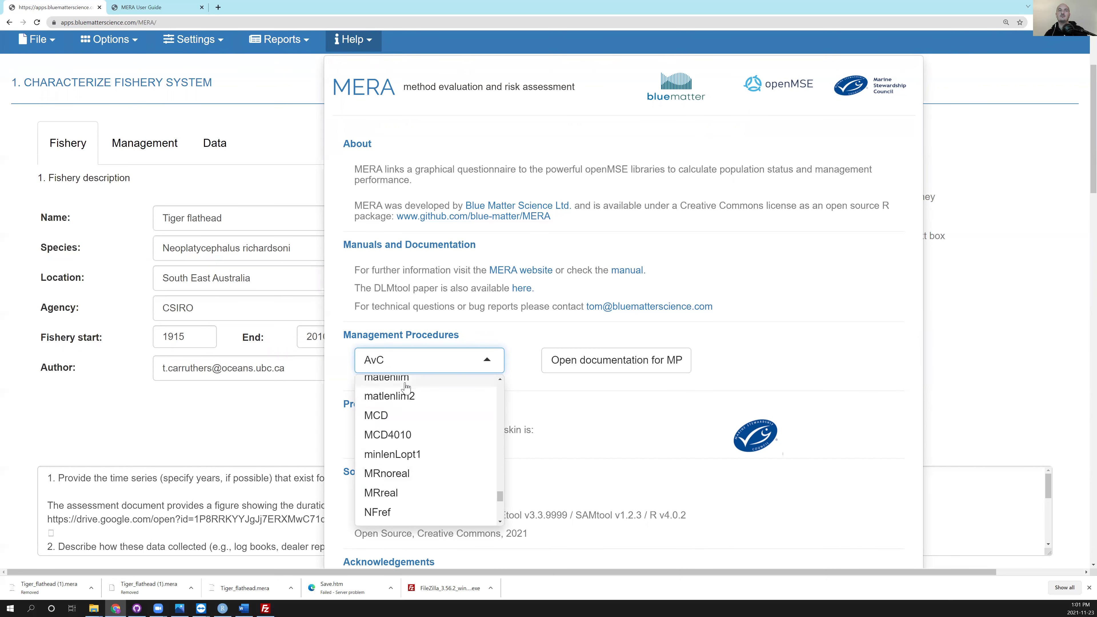
pyautogui.click(405, 383)
pyautogui.click(351, 43)
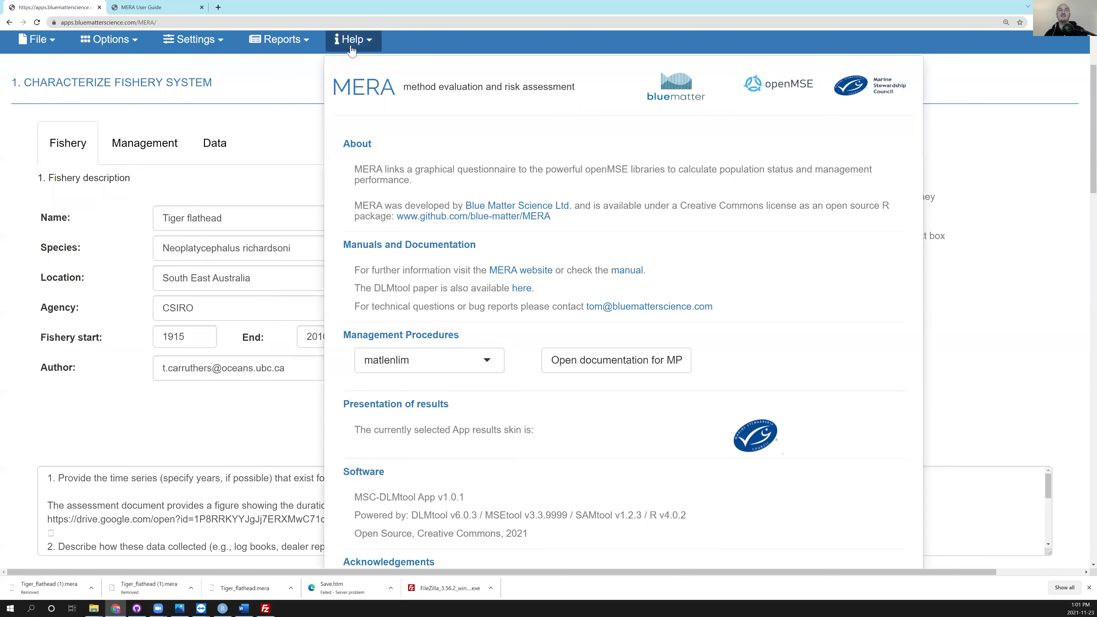
pyautogui.click(617, 370)
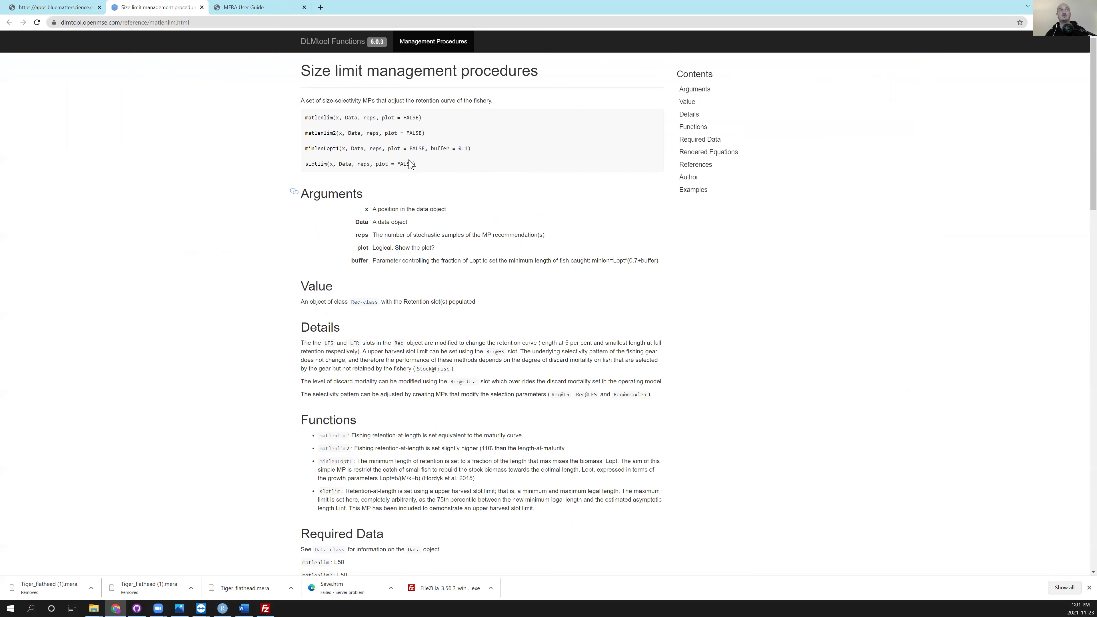
# Step: Return to the MERA app, close the help information and run the Management Planning calculation for the Demo MPs
pyautogui.click(89, 10)
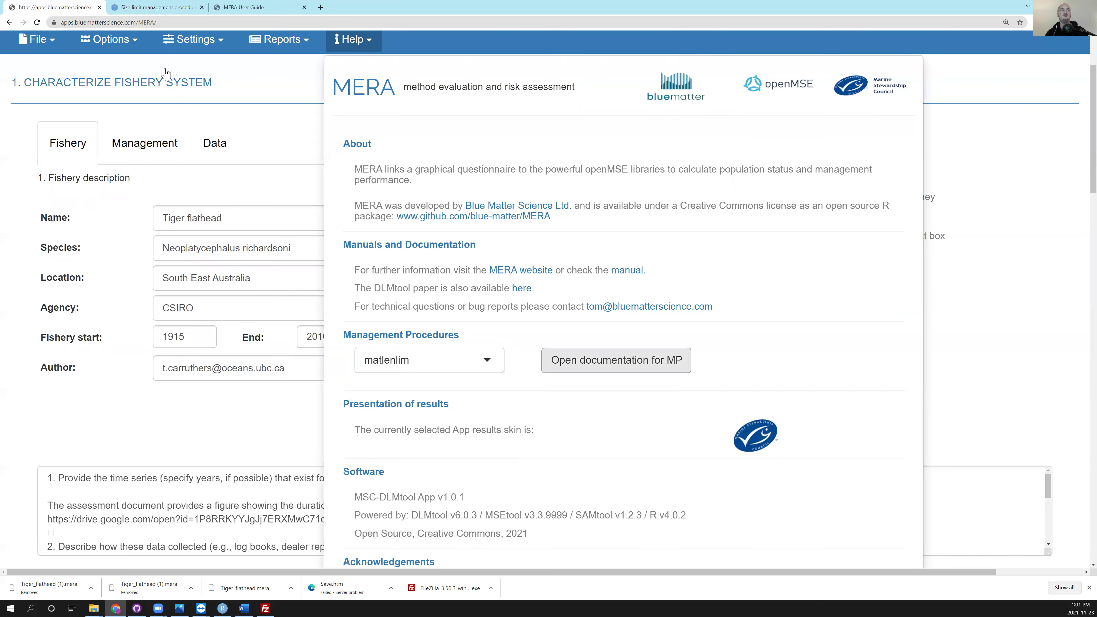
pyautogui.click(211, 431)
pyautogui.click(191, 449)
pyautogui.scroll(-10, 193, 440)
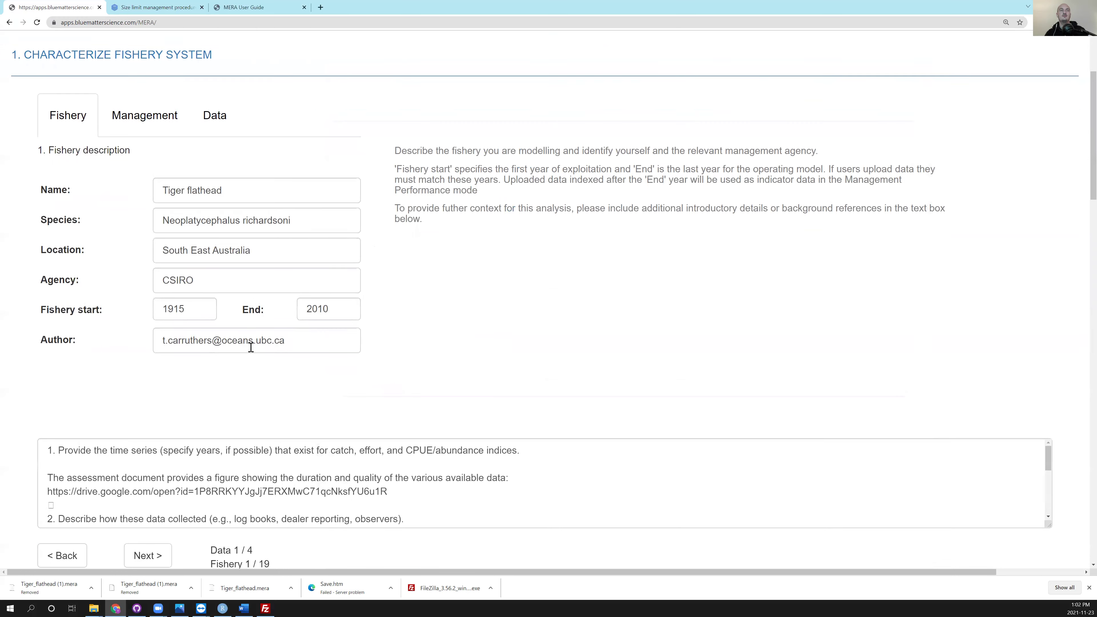
pyautogui.scroll(-1, 259, 335)
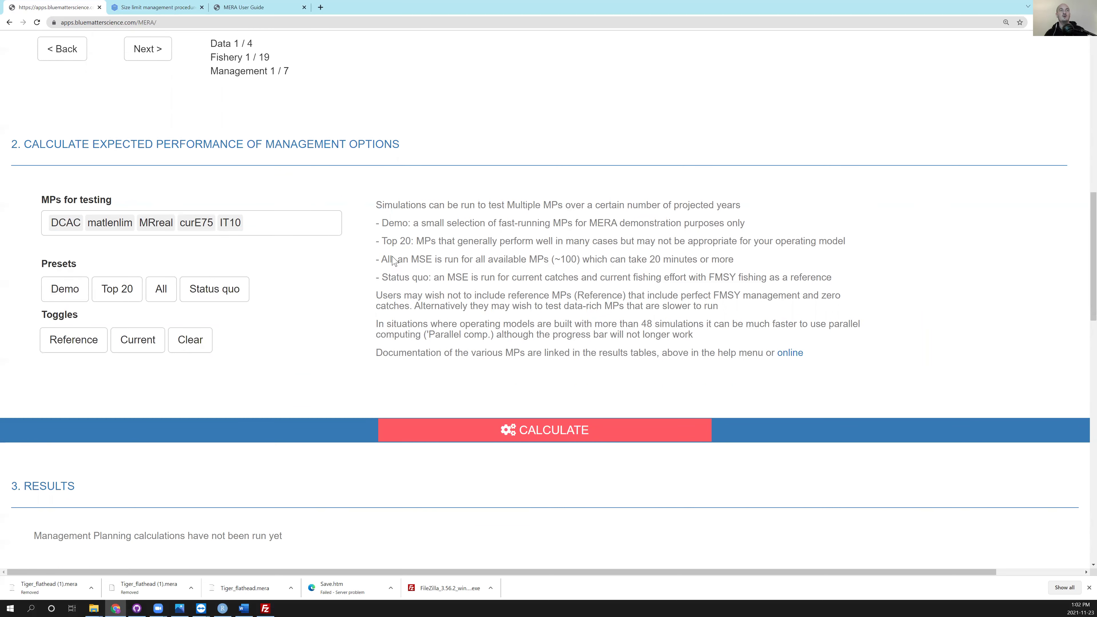
pyautogui.scroll(-1, 397, 263)
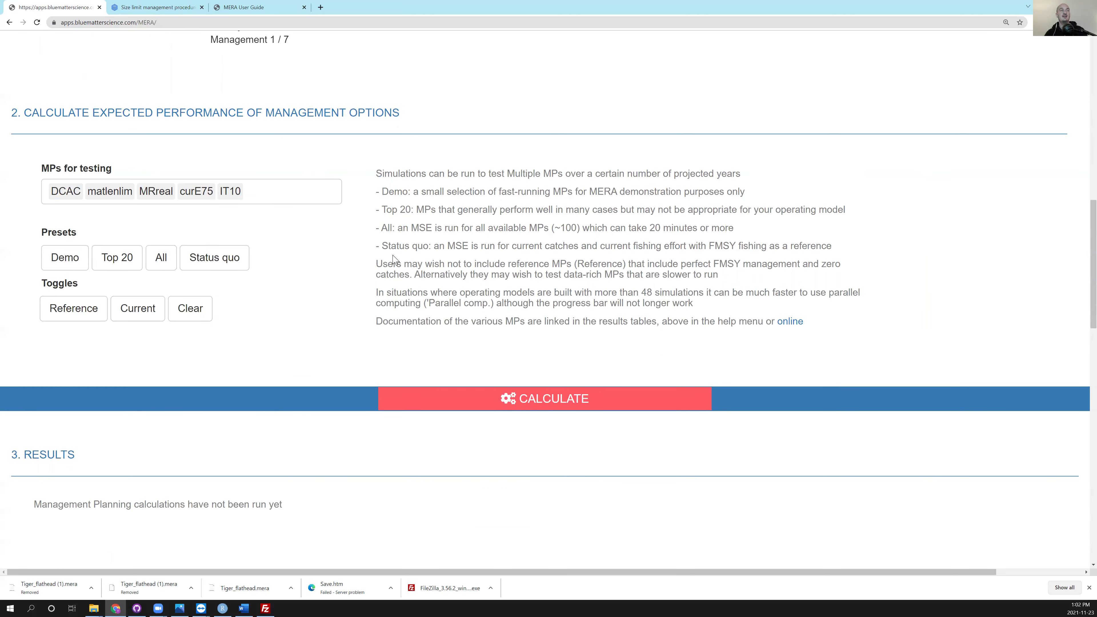
pyautogui.click(541, 399)
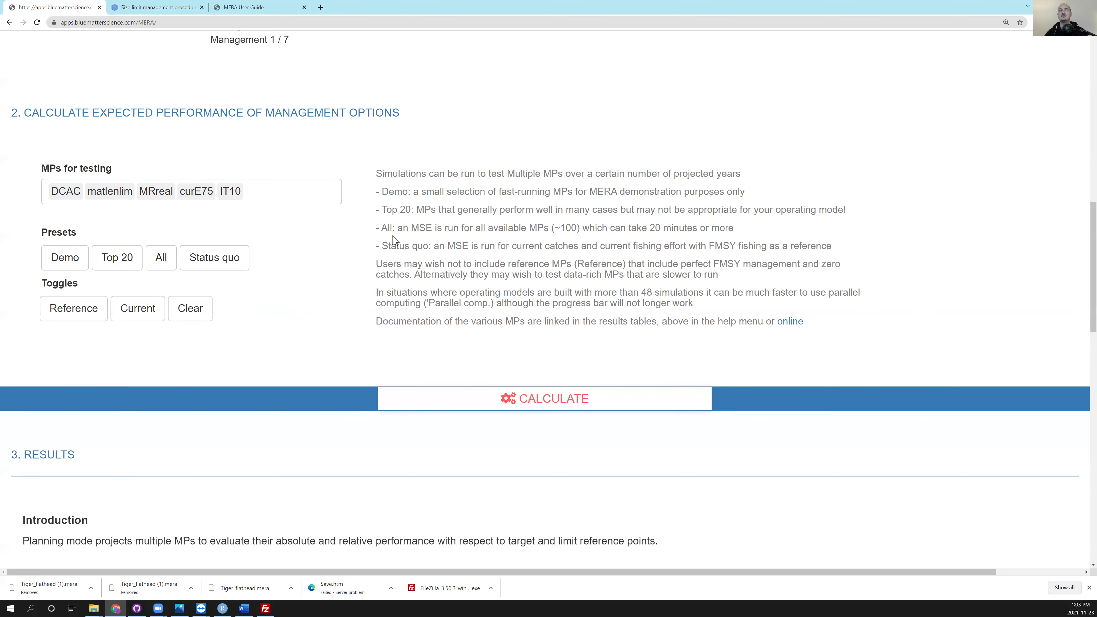
# Step: Examine the MP types, feasibility and yearly projected biomass probabilities relative to the LRP and TRP in results Tables 1 and 2
pyautogui.scroll(-5, 454, 212)
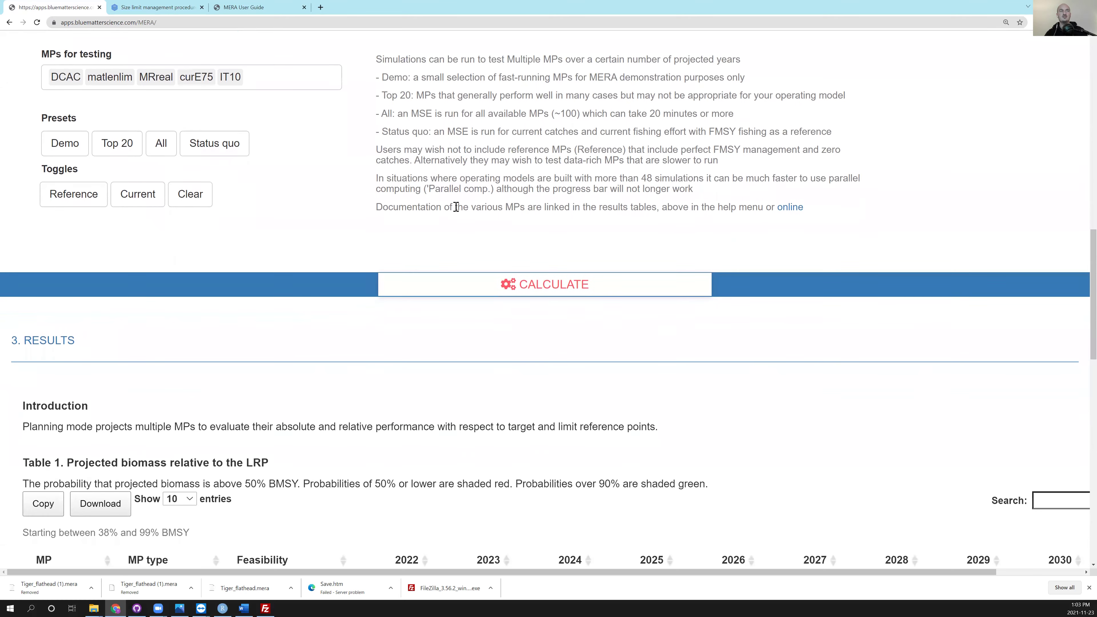
pyautogui.scroll(-3, 460, 221)
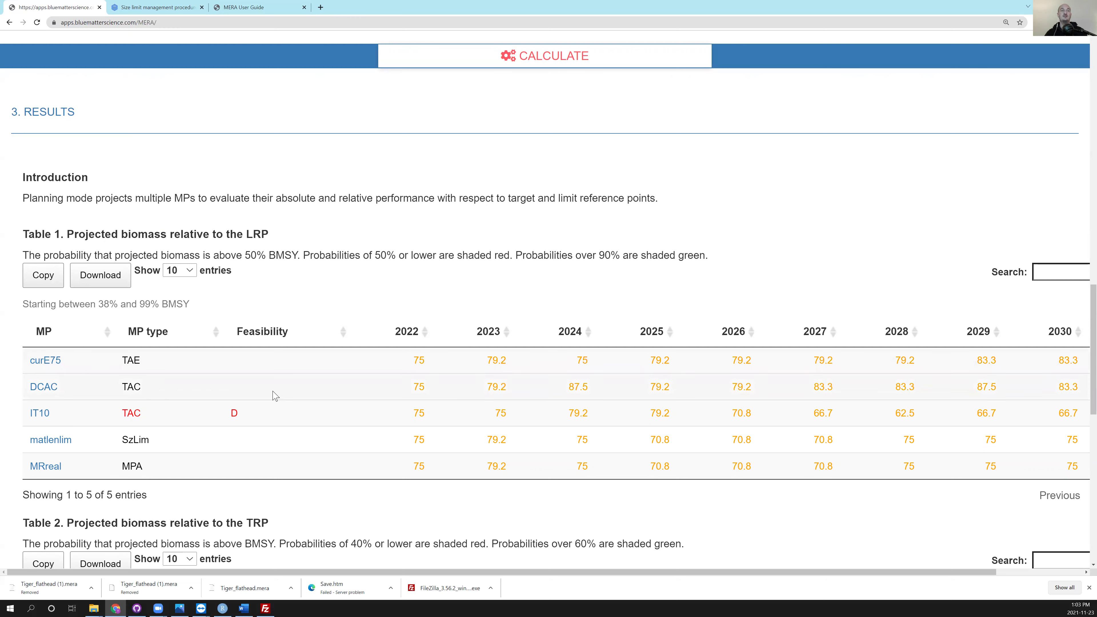
pyautogui.click(422, 388)
pyautogui.click(422, 388)
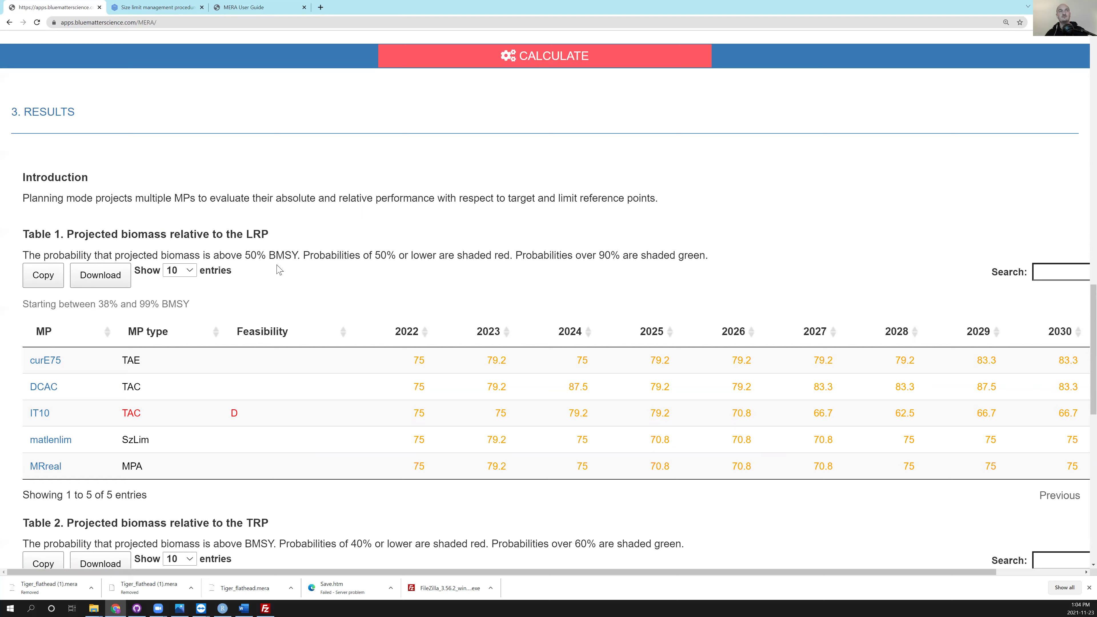
pyautogui.scroll(-2, 342, 275)
pyautogui.scroll(-4, 342, 275)
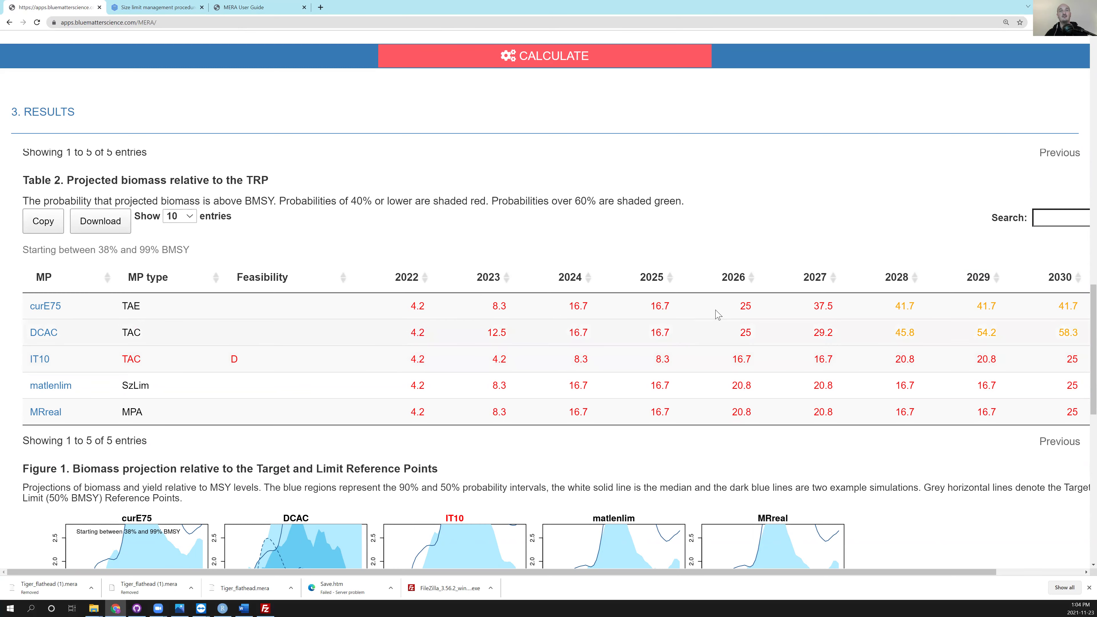
pyautogui.scroll(3, 717, 314)
pyautogui.scroll(1, 204, 495)
pyautogui.scroll(3, 803, 195)
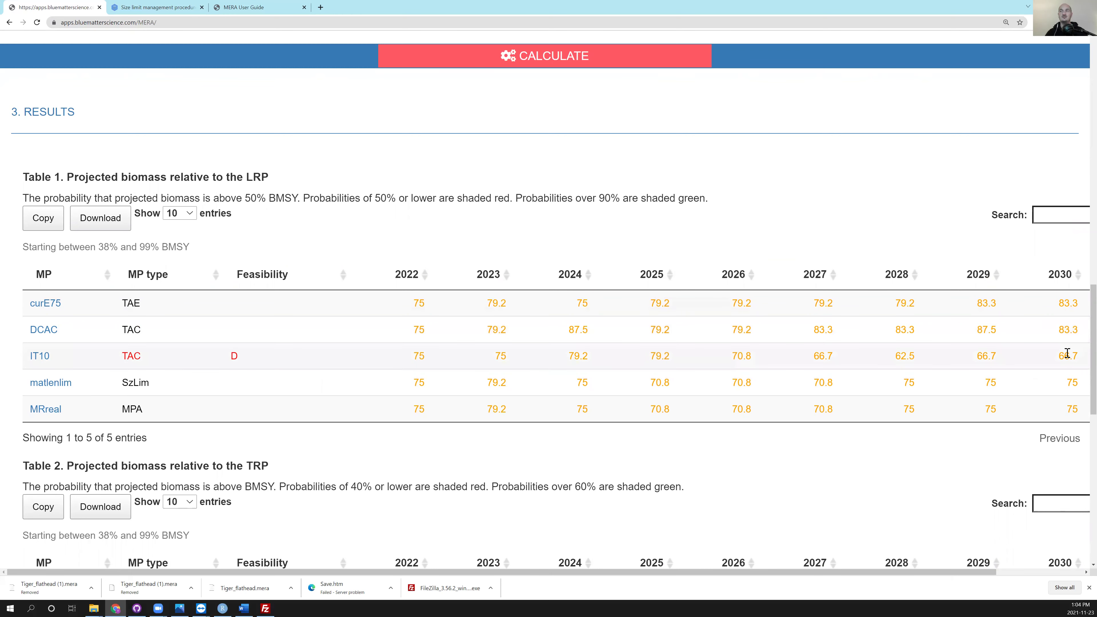
pyautogui.scroll(-6, 704, 283)
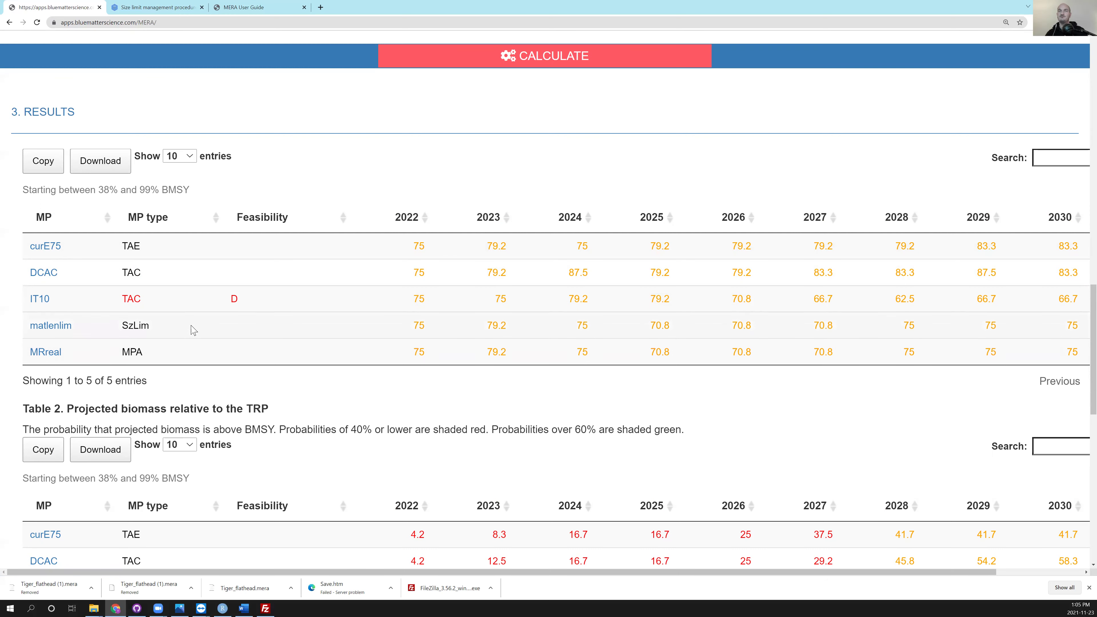
# Step: Examine the yearly probabilities of projected biomass being above BMSY for each MP in Table 2
pyautogui.scroll(-1, 193, 329)
pyautogui.scroll(-1, 205, 306)
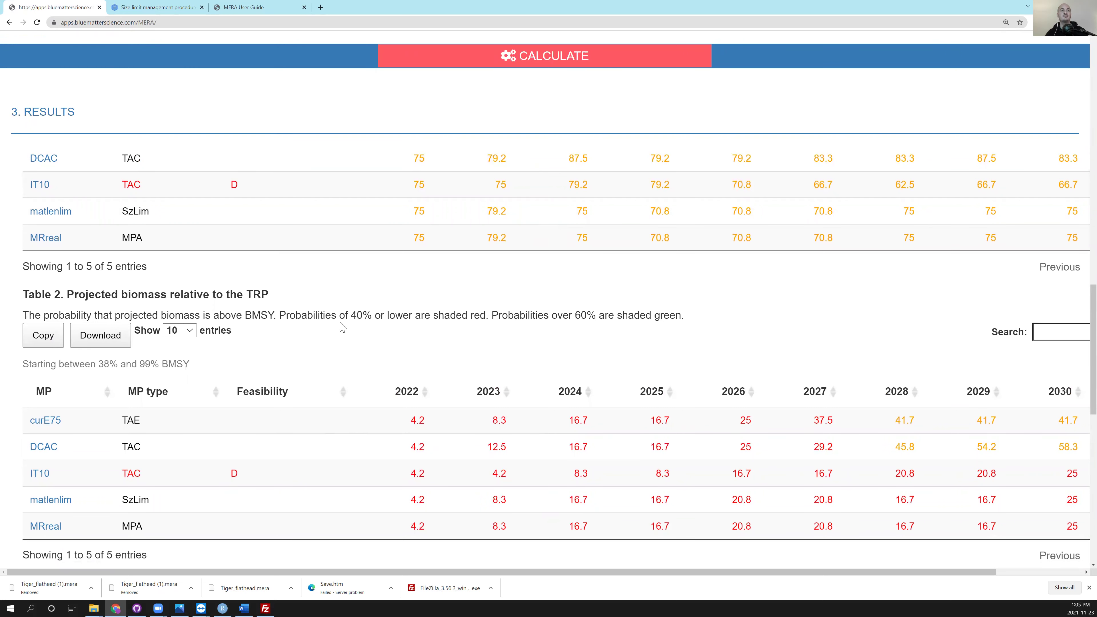
pyautogui.scroll(-1, 349, 320)
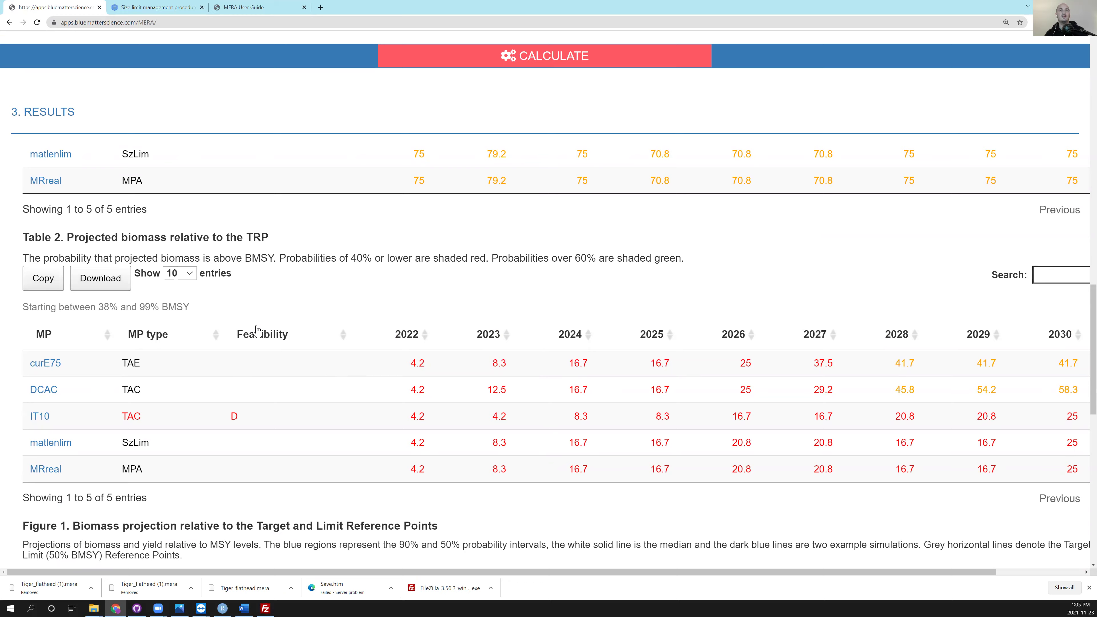
pyautogui.scroll(-1, 257, 331)
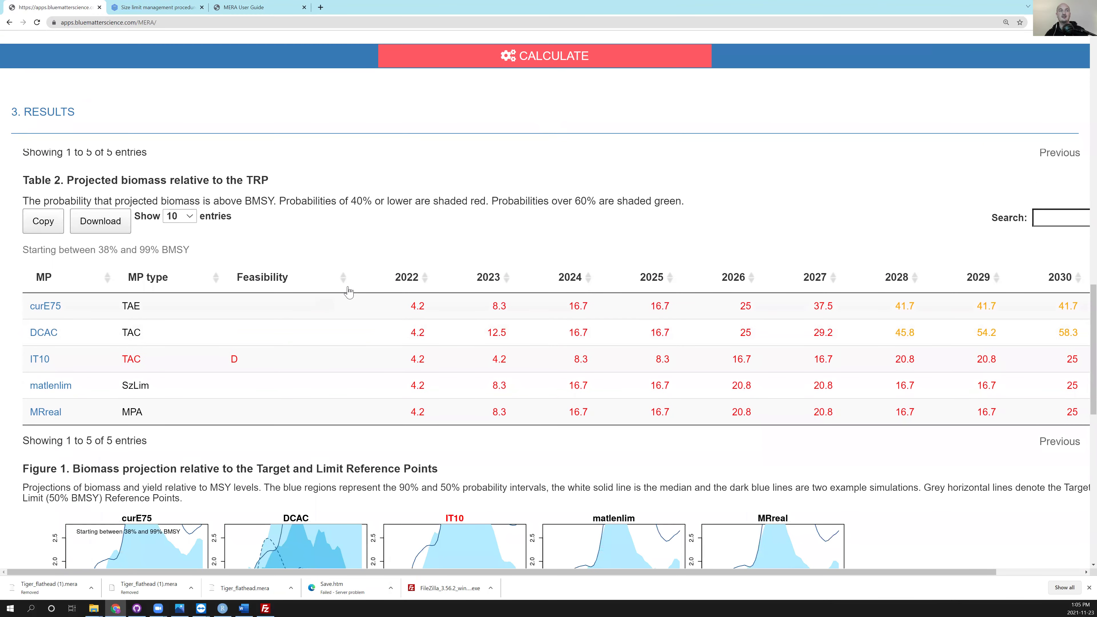
# Step: Examine Figure 1's biomass projections for each MP, comparing medians and probability intervals with the Target and Limit Reference Points
pyautogui.scroll(-3, 347, 289)
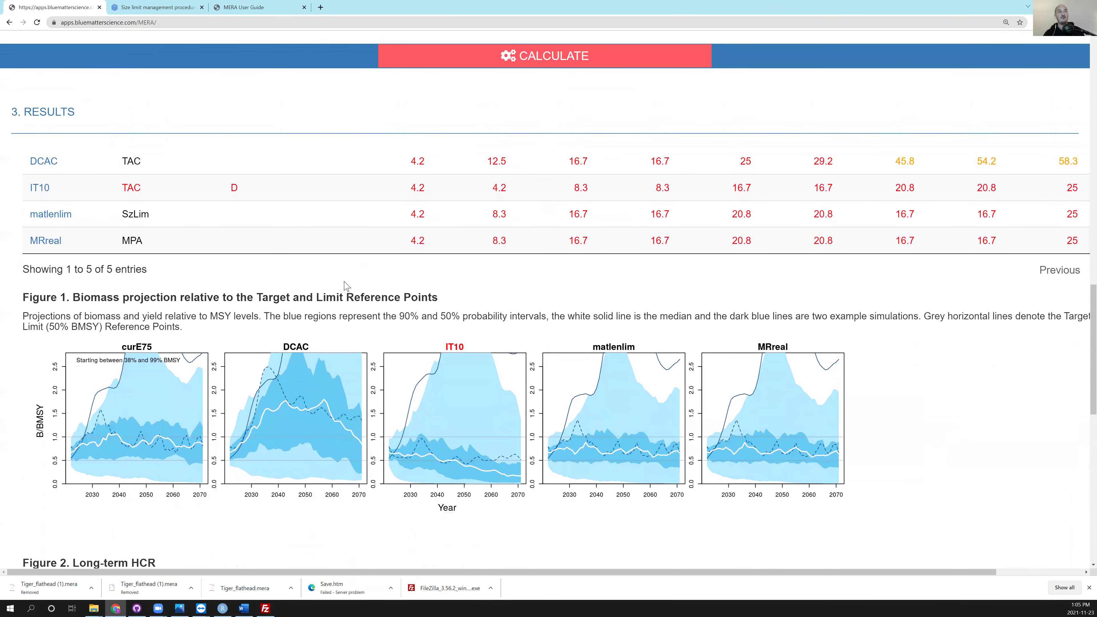
pyautogui.scroll(-1, 346, 287)
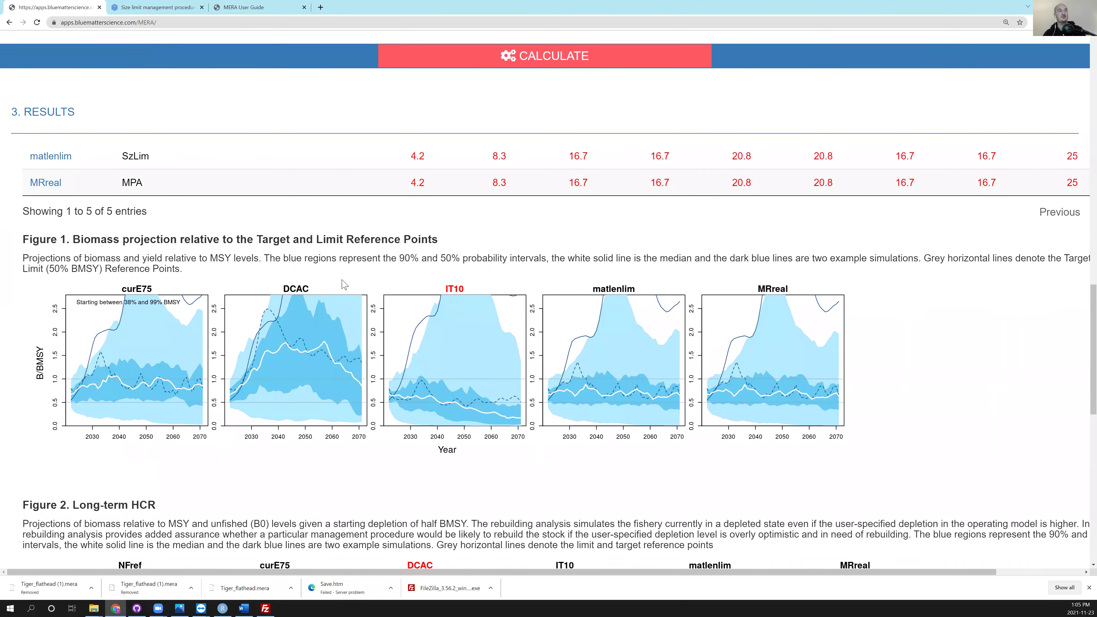
pyautogui.scroll(-1, 342, 288)
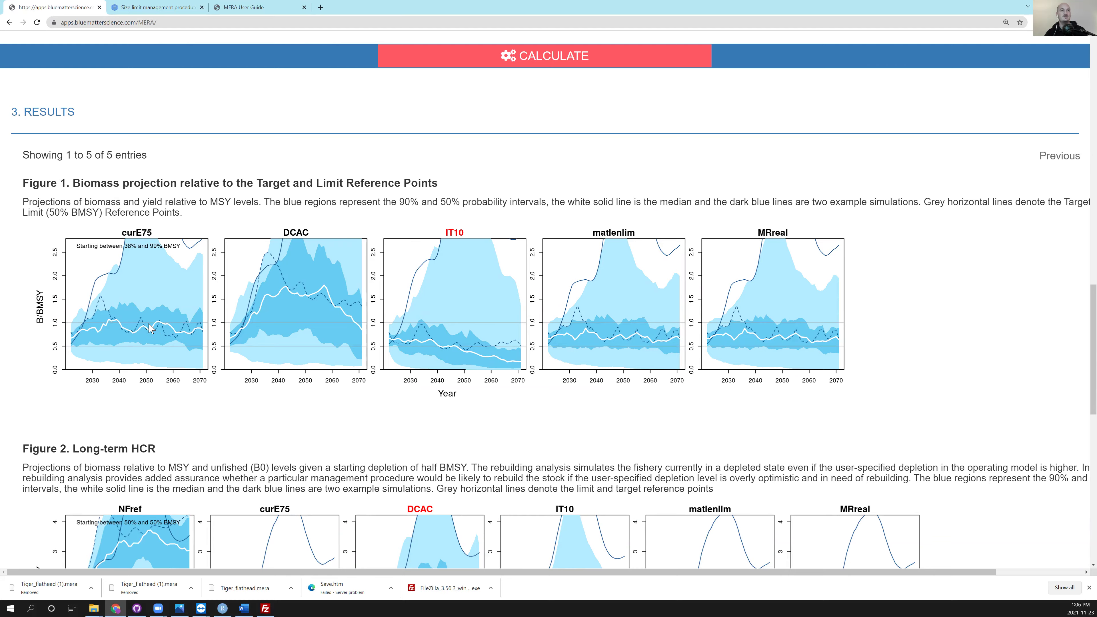
pyautogui.hotkey('ctrl', '+')
pyautogui.hotkey('ctrl', '+')
pyautogui.scroll(-3, 255, 328)
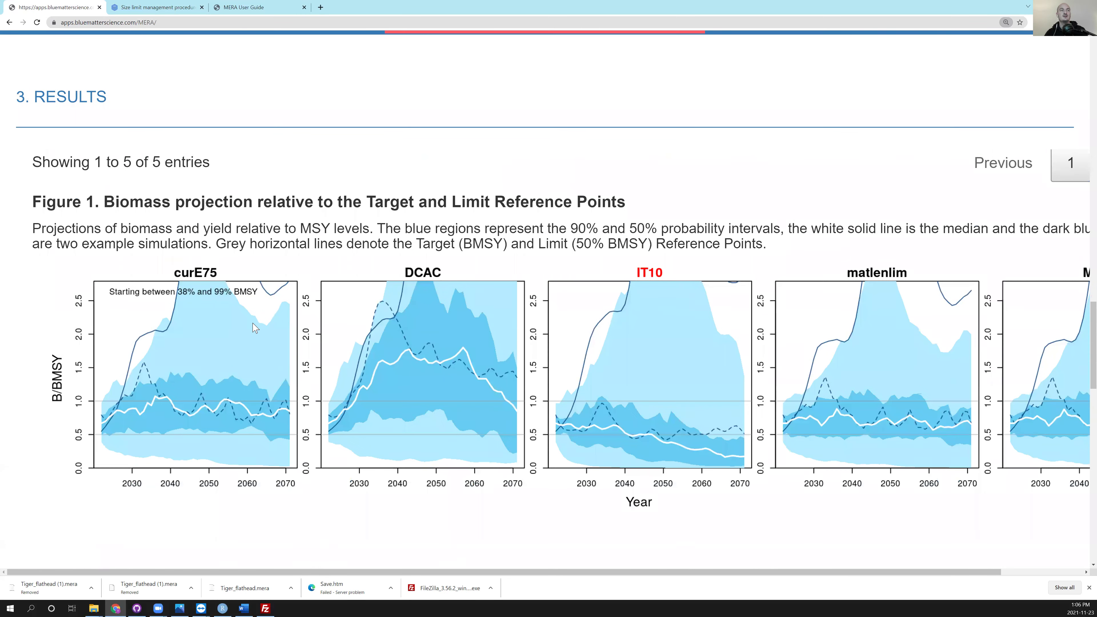
pyautogui.hotkey('ctrl', '+')
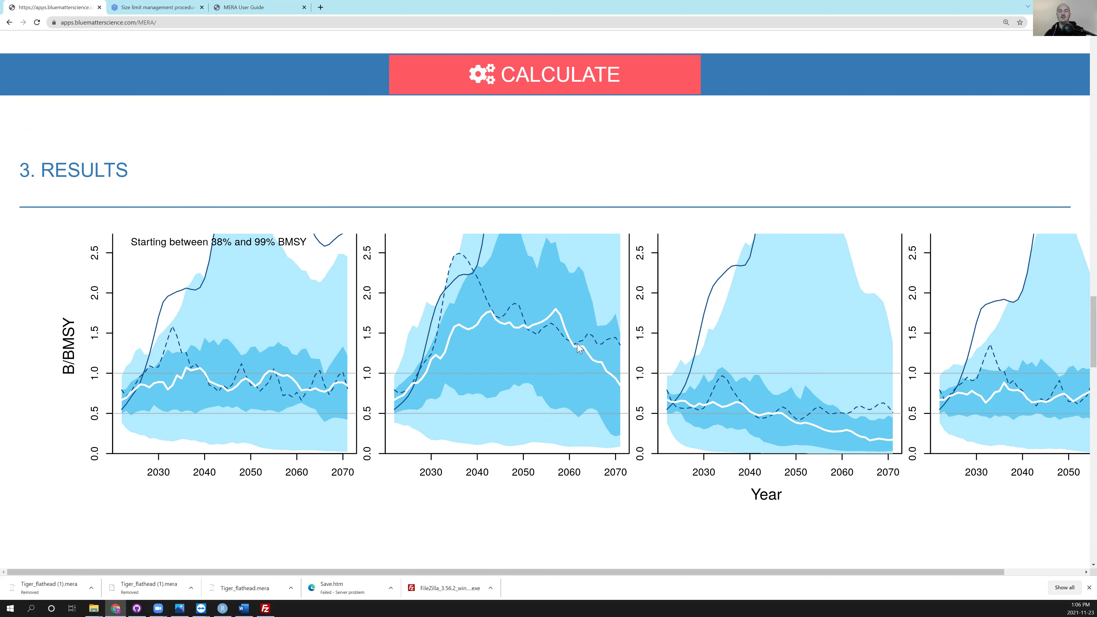
pyautogui.hotkey('ctrl', '-')
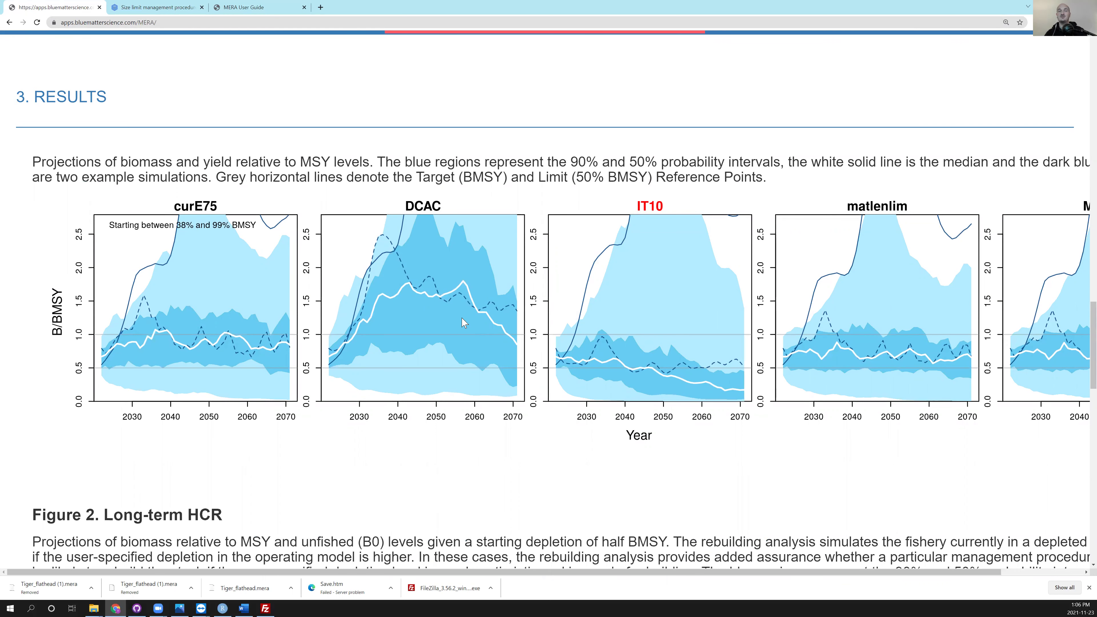
pyautogui.scroll(-2, 463, 322)
pyautogui.scroll(-1, 462, 315)
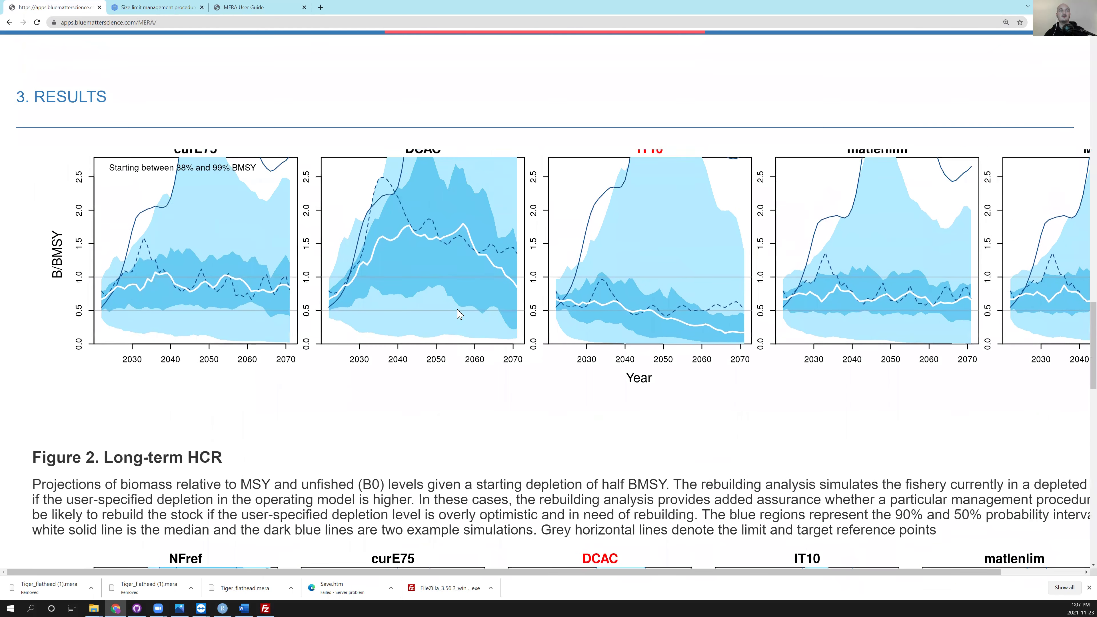
pyautogui.scroll(-1, 460, 314)
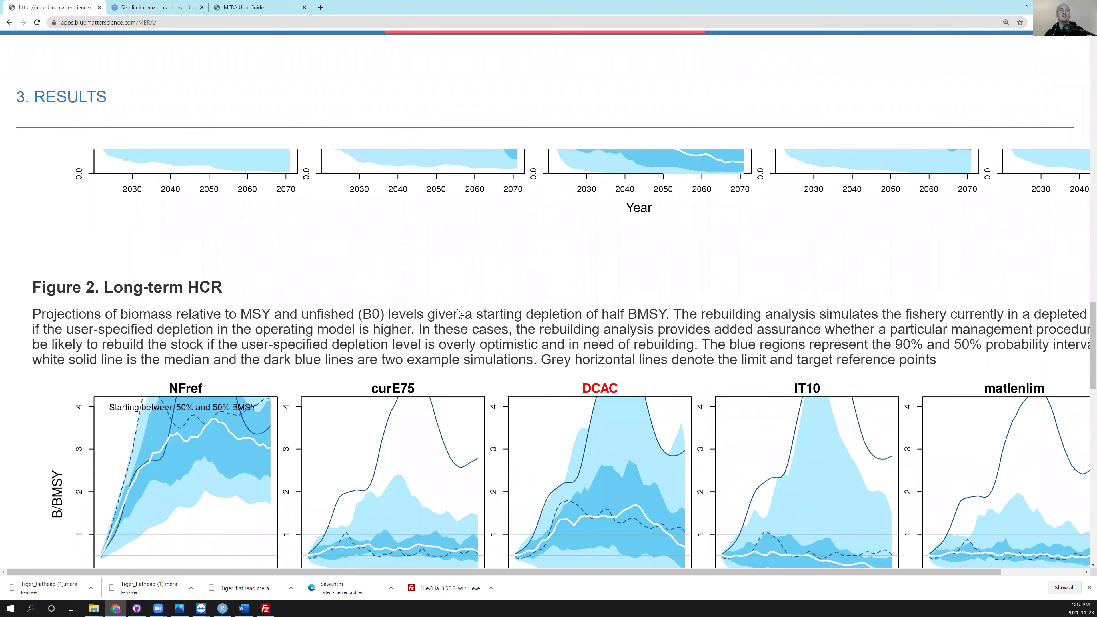
pyautogui.scroll(4, 458, 309)
pyautogui.scroll(2, 455, 313)
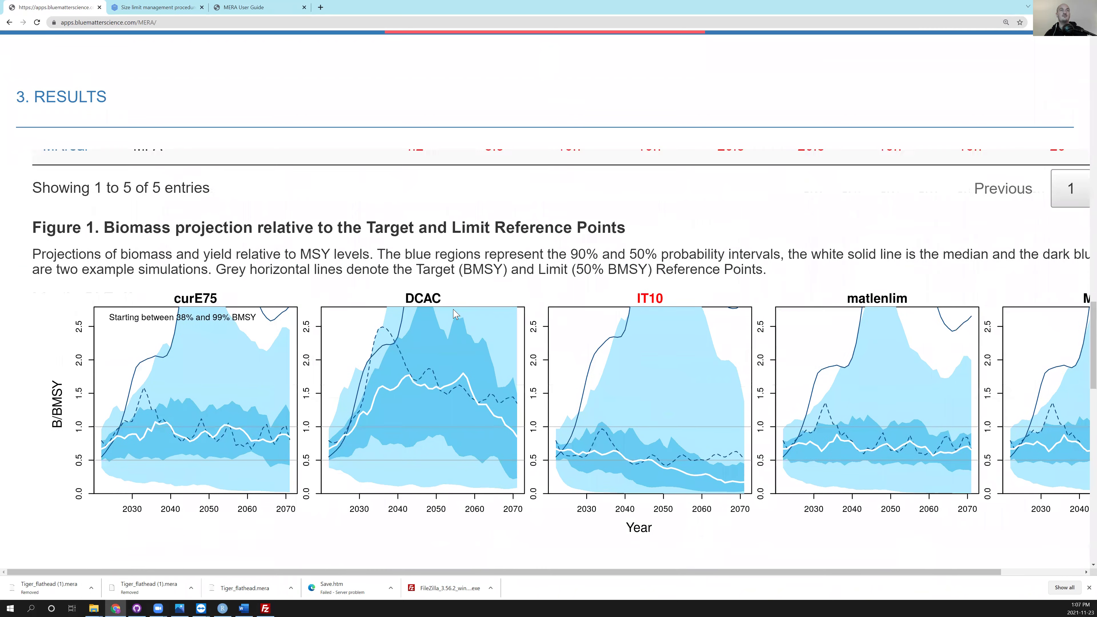
pyautogui.scroll(-2, 328, 264)
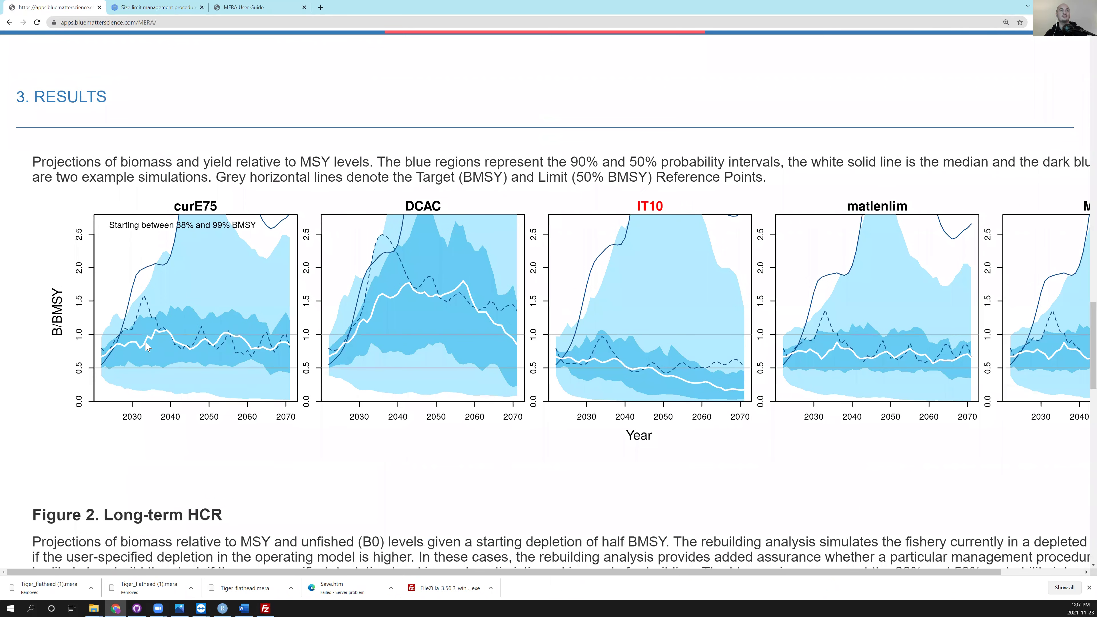
# Step: Examine the rebuilding projections from half BMSY in Figure 2 (Long-term HCR) and Figure 3 (Short-term HCR)
pyautogui.scroll(-2, 322, 340)
pyautogui.scroll(-3, 328, 339)
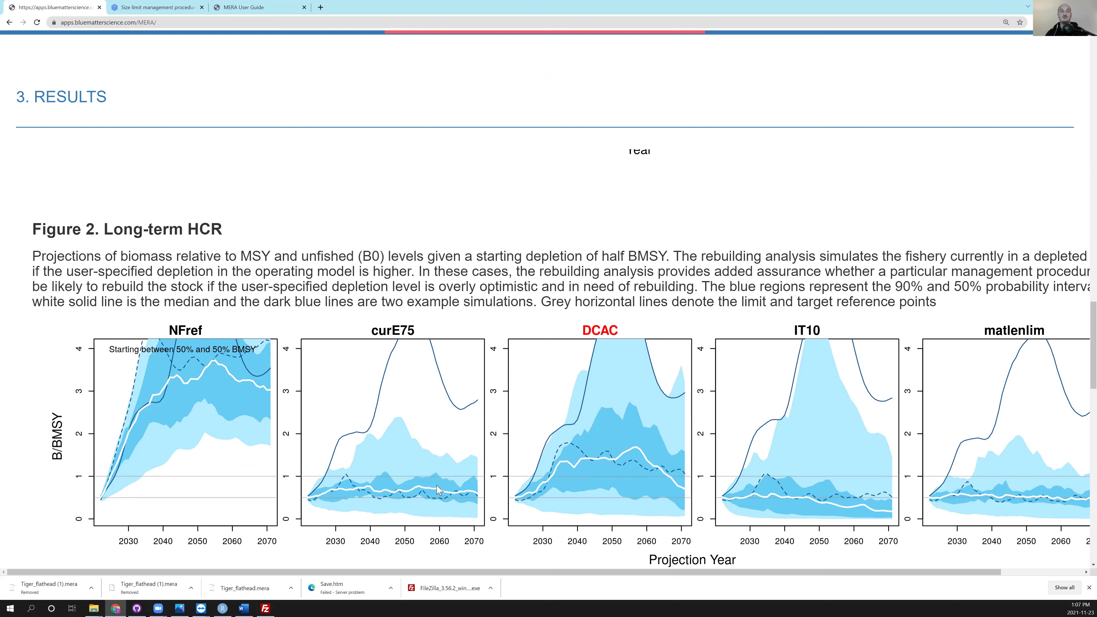
pyautogui.scroll(-6, 473, 449)
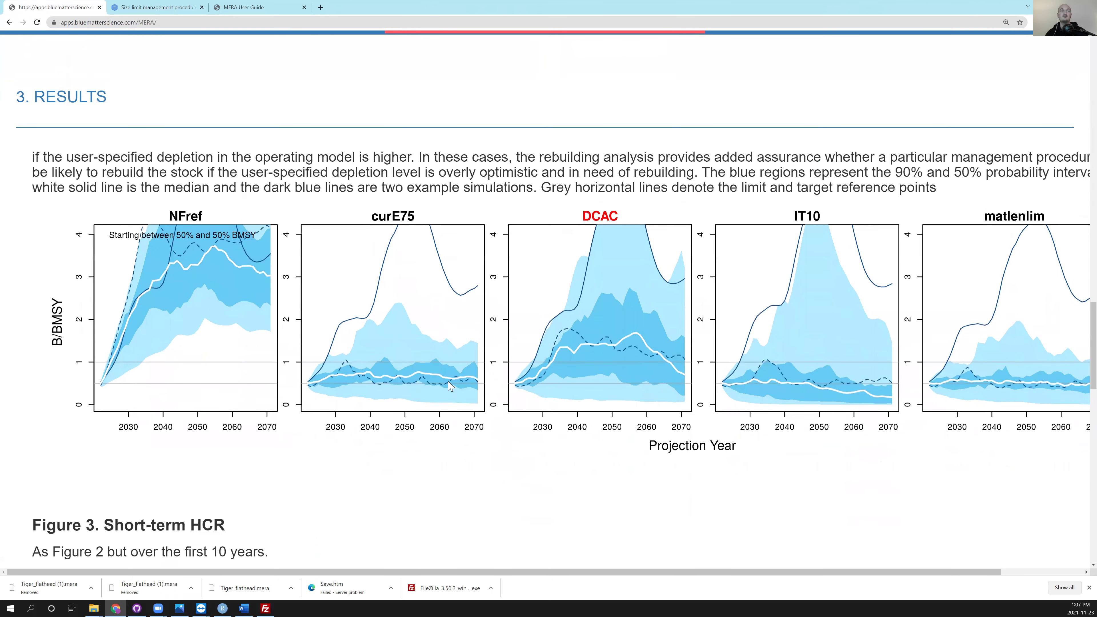
pyautogui.scroll(-2, 446, 372)
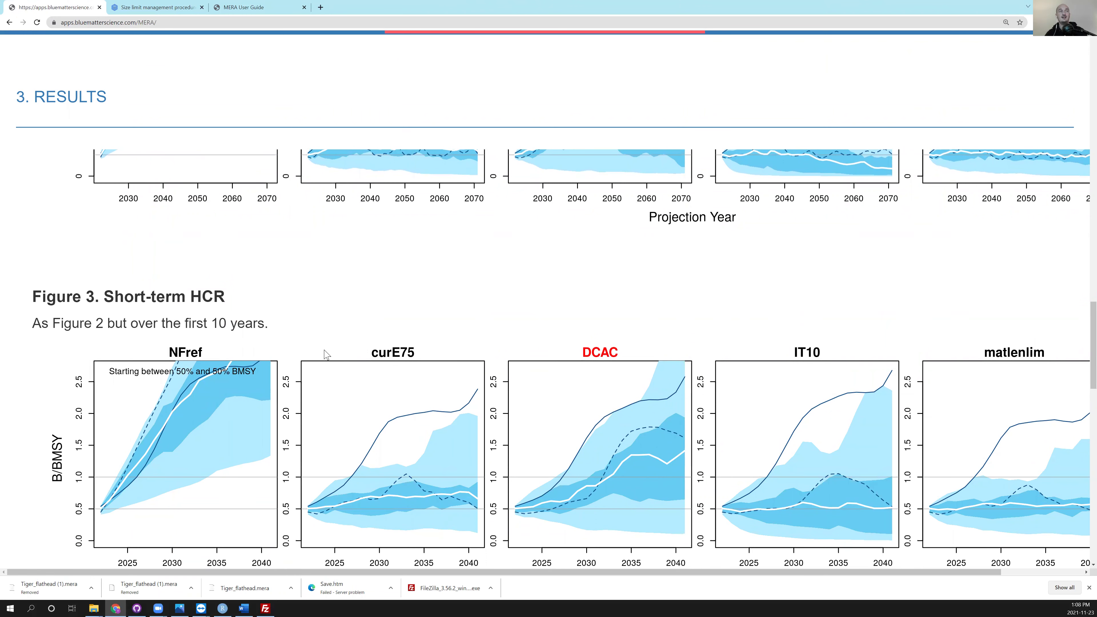
pyautogui.scroll(-1, 345, 372)
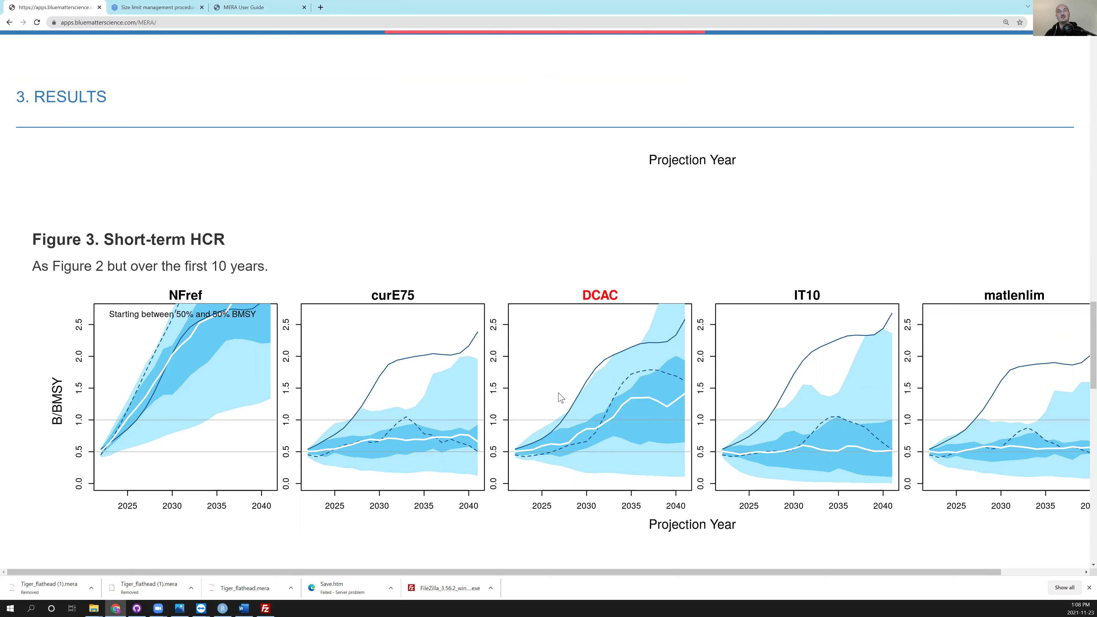
# Step: Examine Figure 4 for the questionnaire elements contributing most to long-term yield variability under each of the five MPs
pyautogui.scroll(-5, 561, 398)
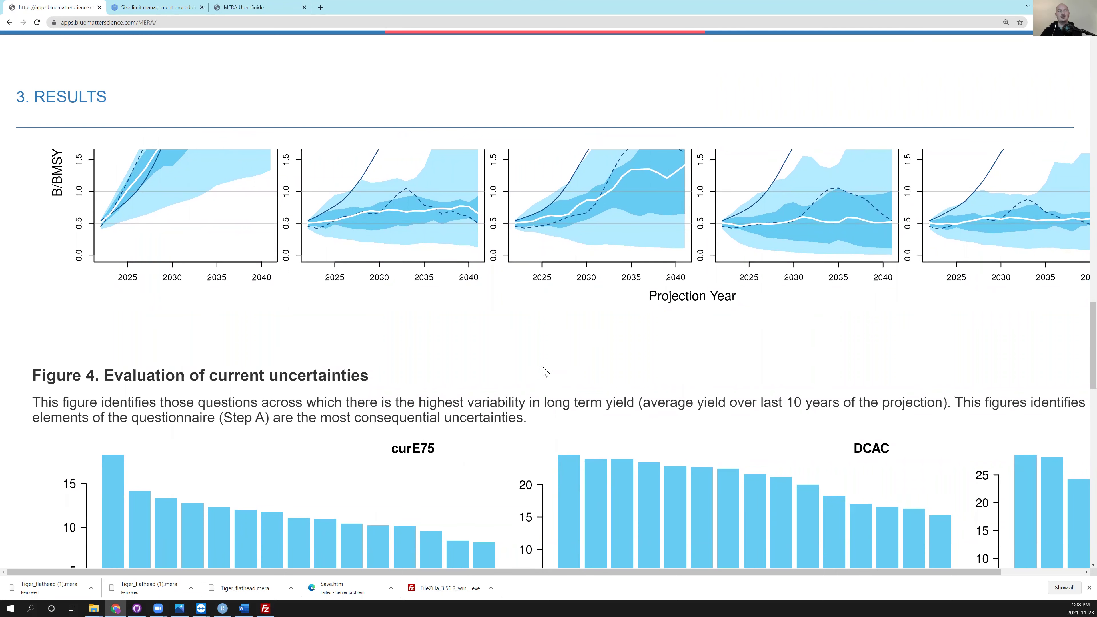
pyautogui.scroll(-2, 545, 372)
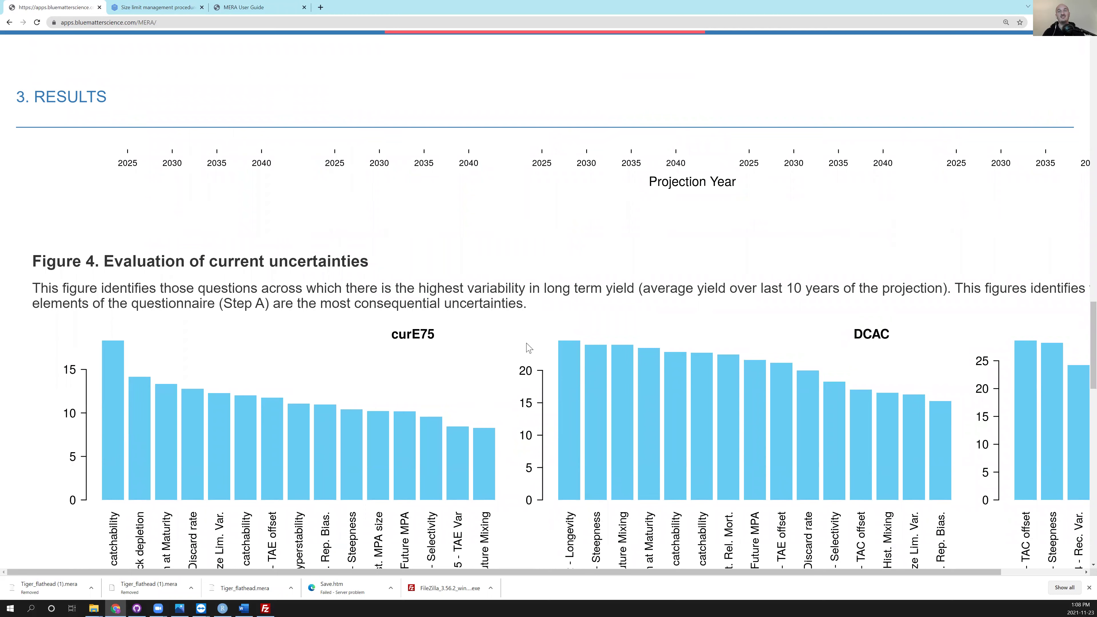
pyautogui.scroll(-1, 532, 347)
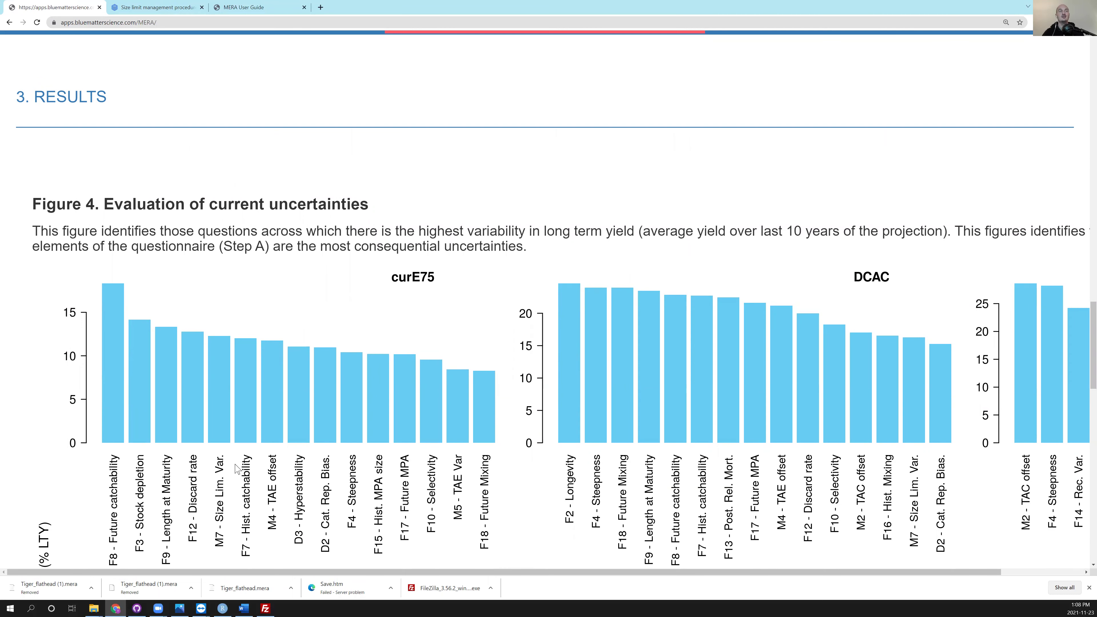
pyautogui.scroll(-1, 233, 466)
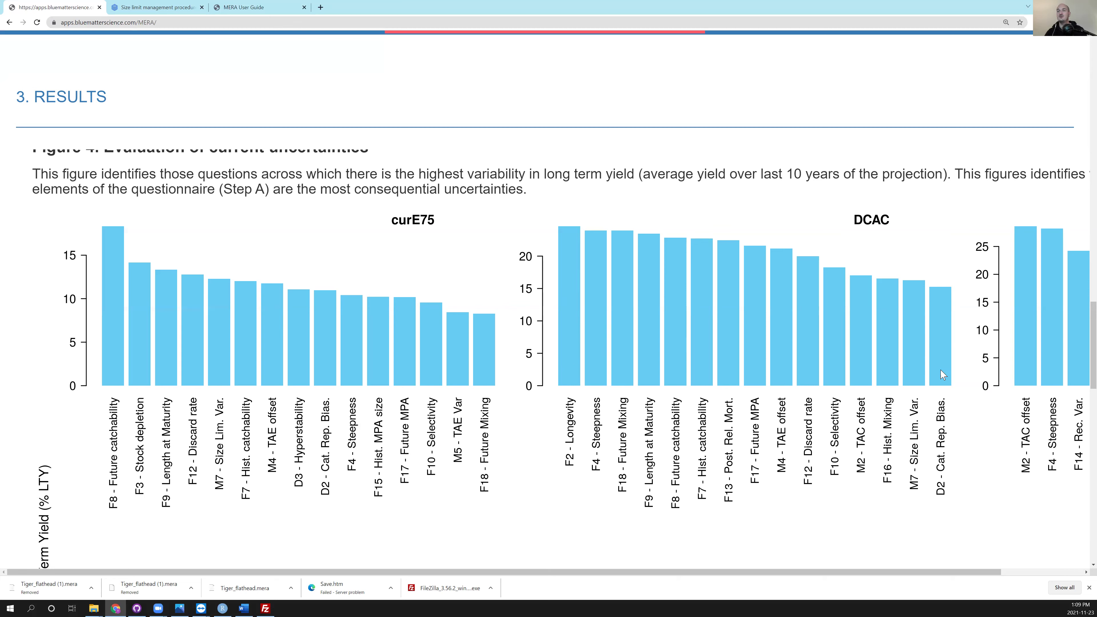
pyautogui.moveTo(804, 571); pyautogui.dragTo(935, 554)
pyautogui.scroll(-1, 552, 348)
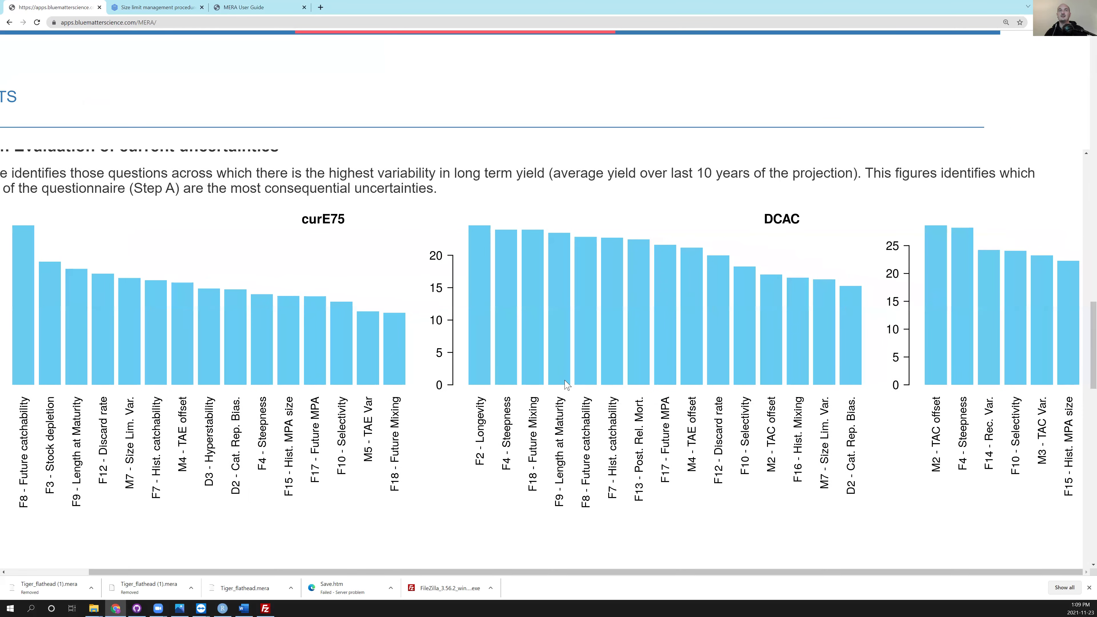
pyautogui.hotkey('ctrl', '-')
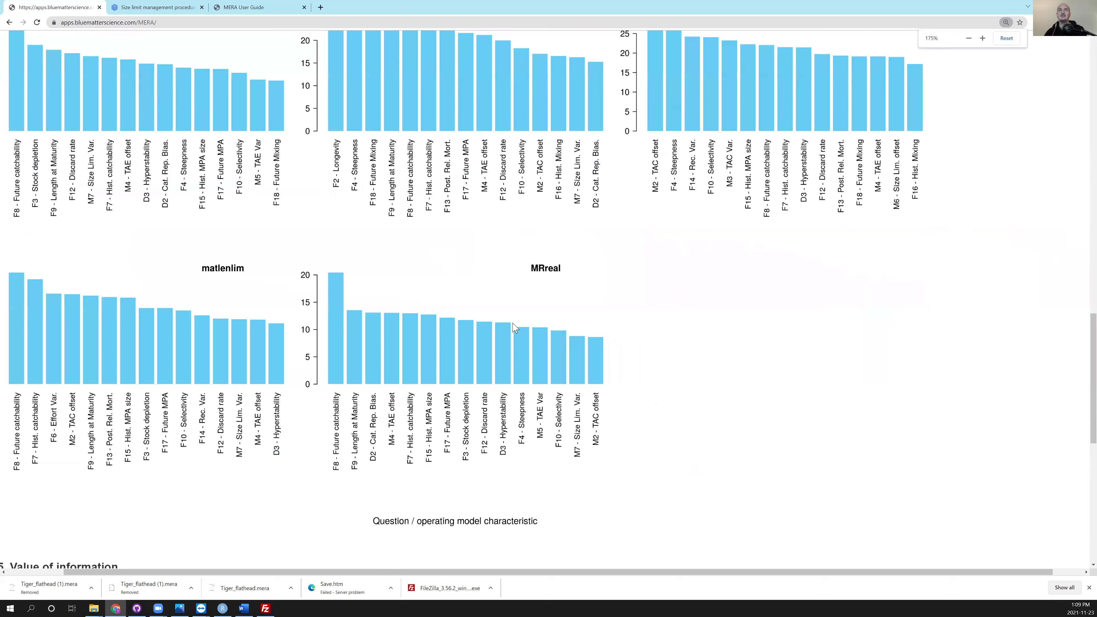
pyautogui.scroll(-3, 506, 311)
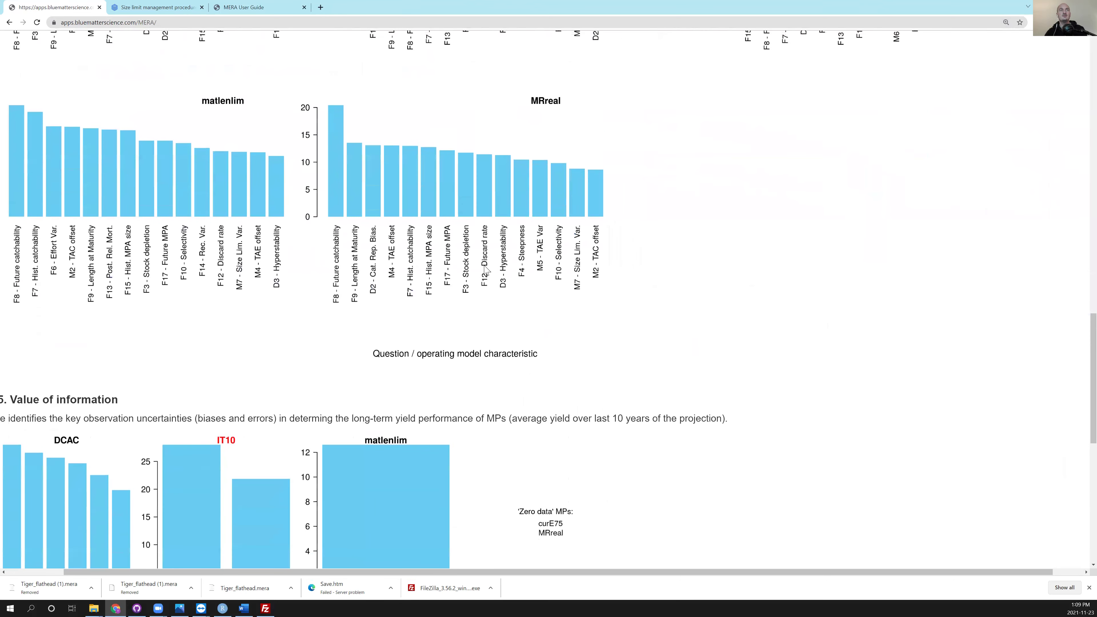
pyautogui.scroll(4, 492, 285)
pyautogui.scroll(1, 487, 270)
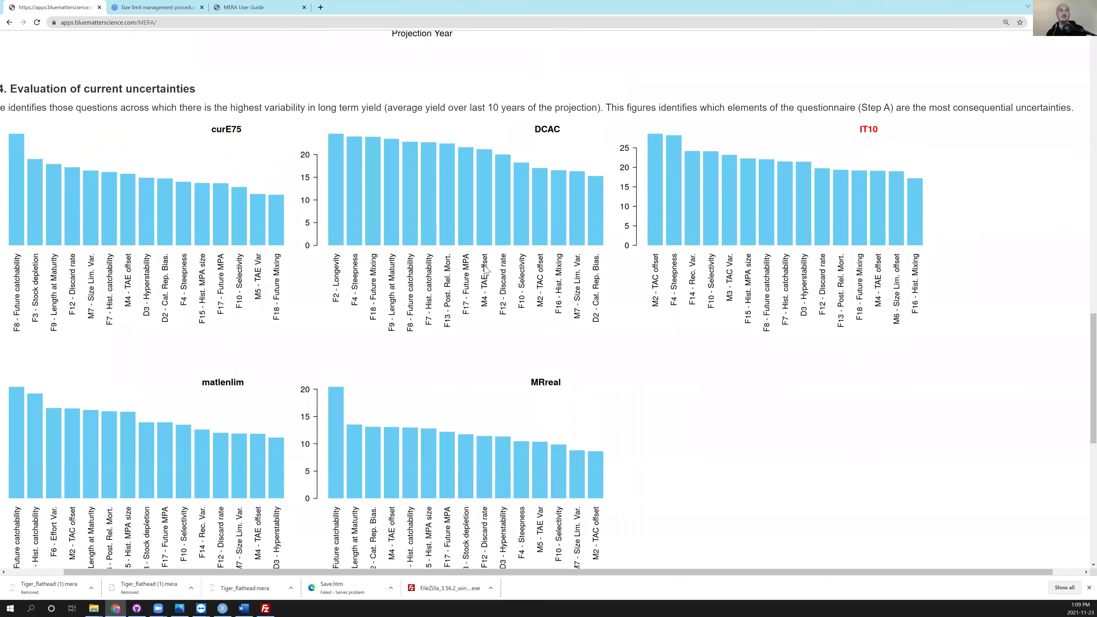
pyautogui.moveTo(584, 575); pyautogui.dragTo(532, 576)
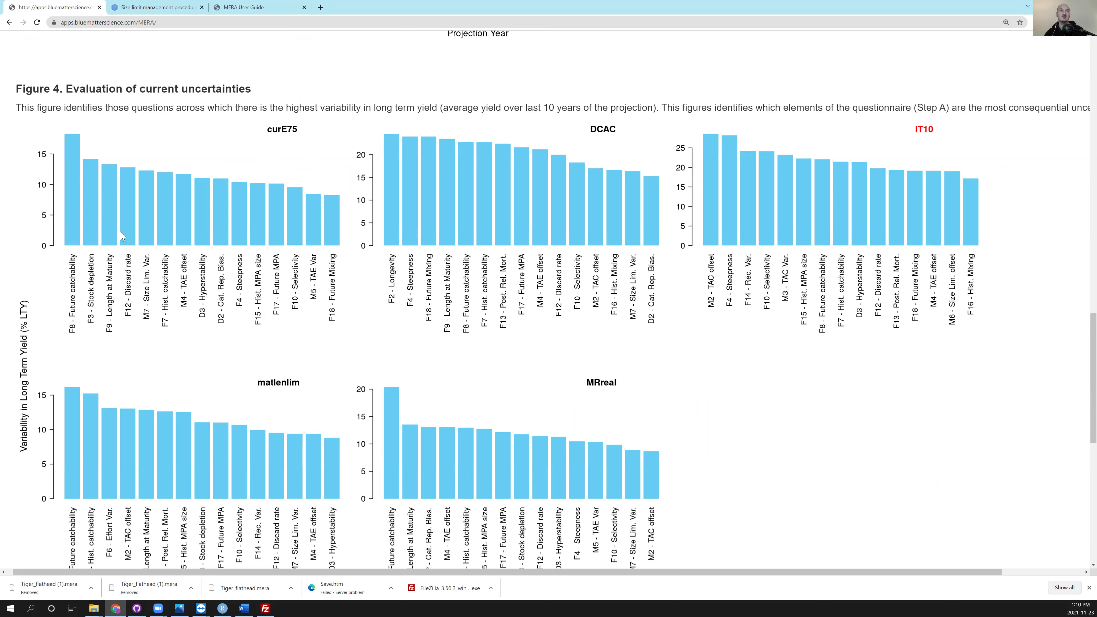
# Step: Examine the Value of information charts in Figure 5 and the plots of yield probability against biomass probability
pyautogui.scroll(-5, 415, 265)
pyautogui.scroll(-4, 411, 274)
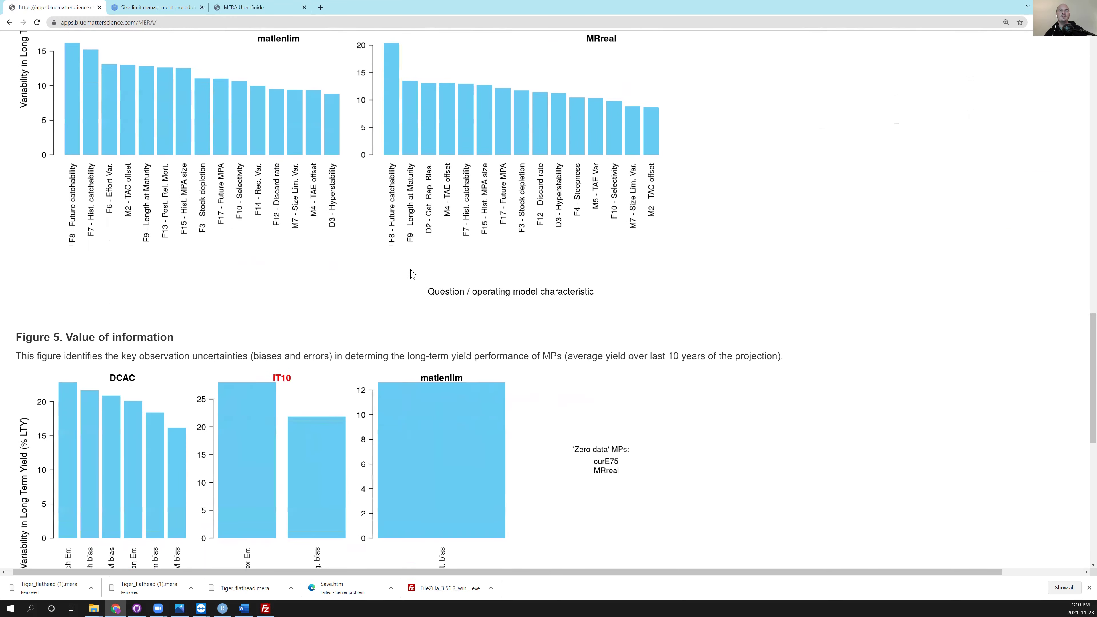
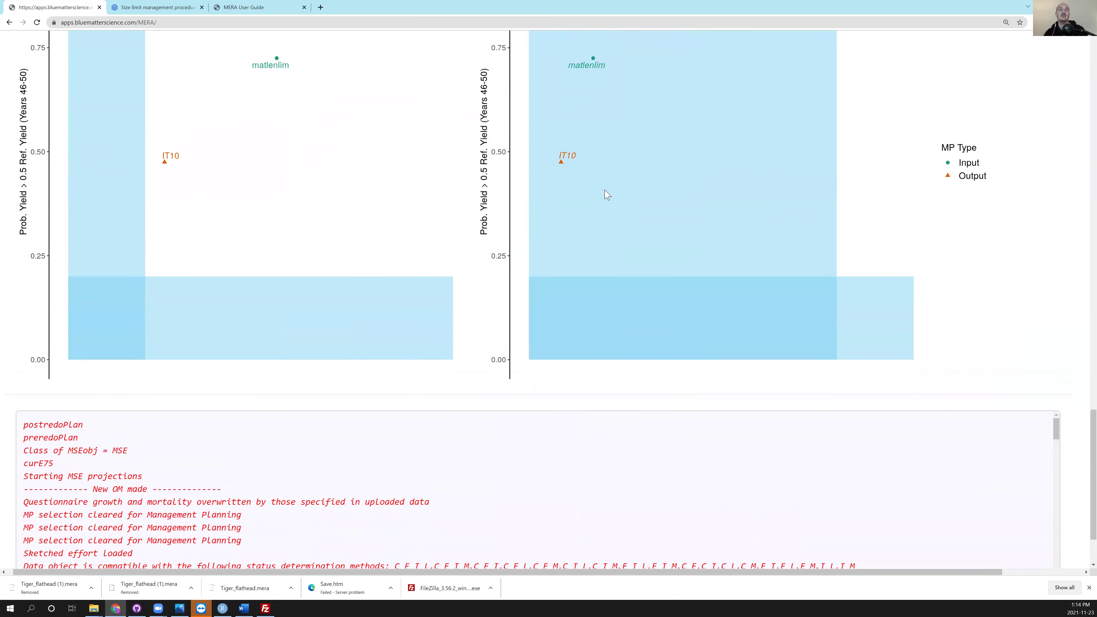
pyautogui.scroll(-3, 611, 200)
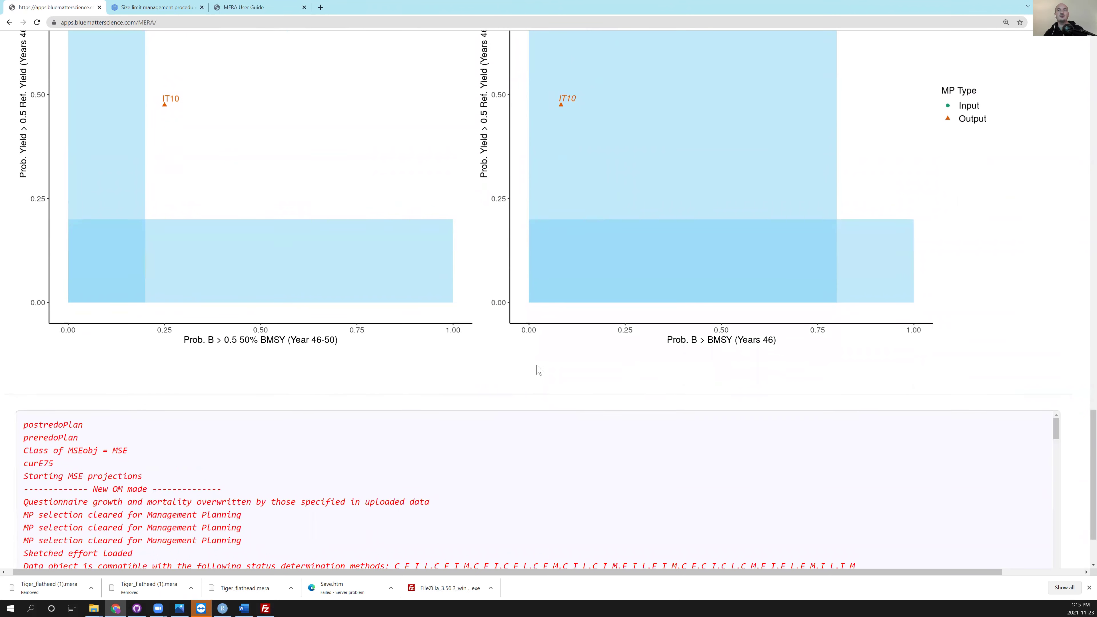
# Step: Review the entries in the application log below the results plots
pyautogui.scroll(-1, 850, 346)
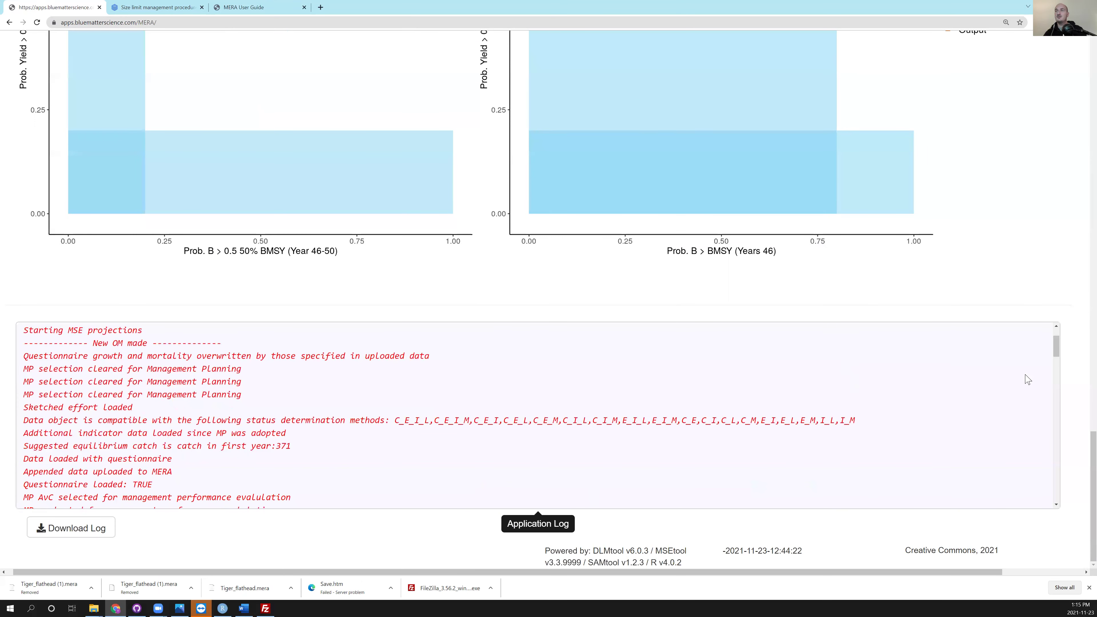
pyautogui.scroll(1, 1058, 352)
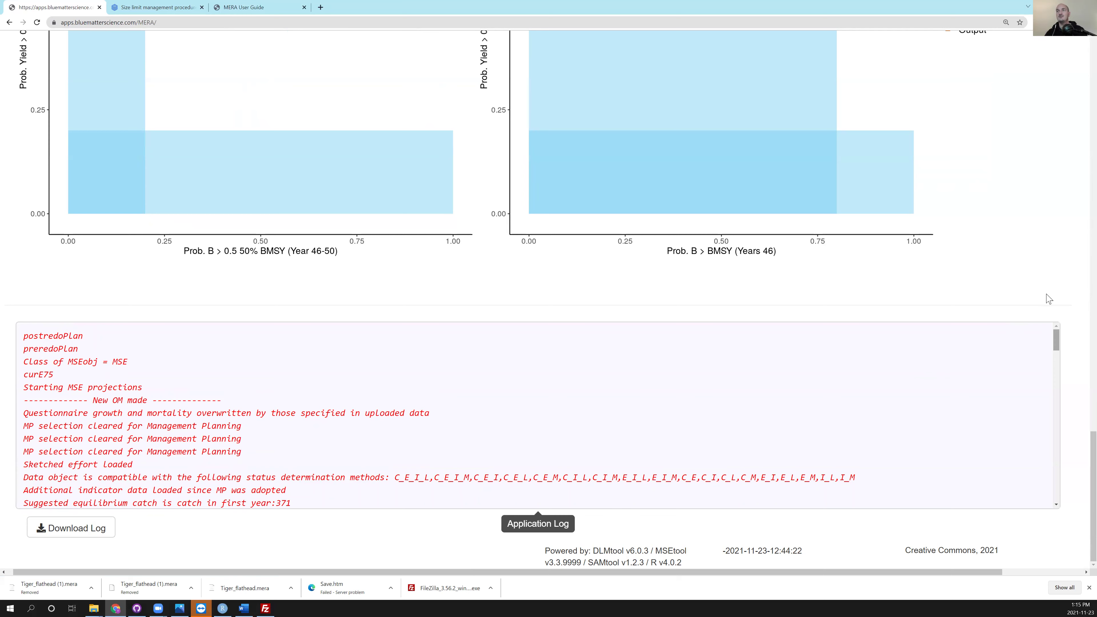
pyautogui.scroll(3, 1033, 264)
pyautogui.scroll(2, 1030, 233)
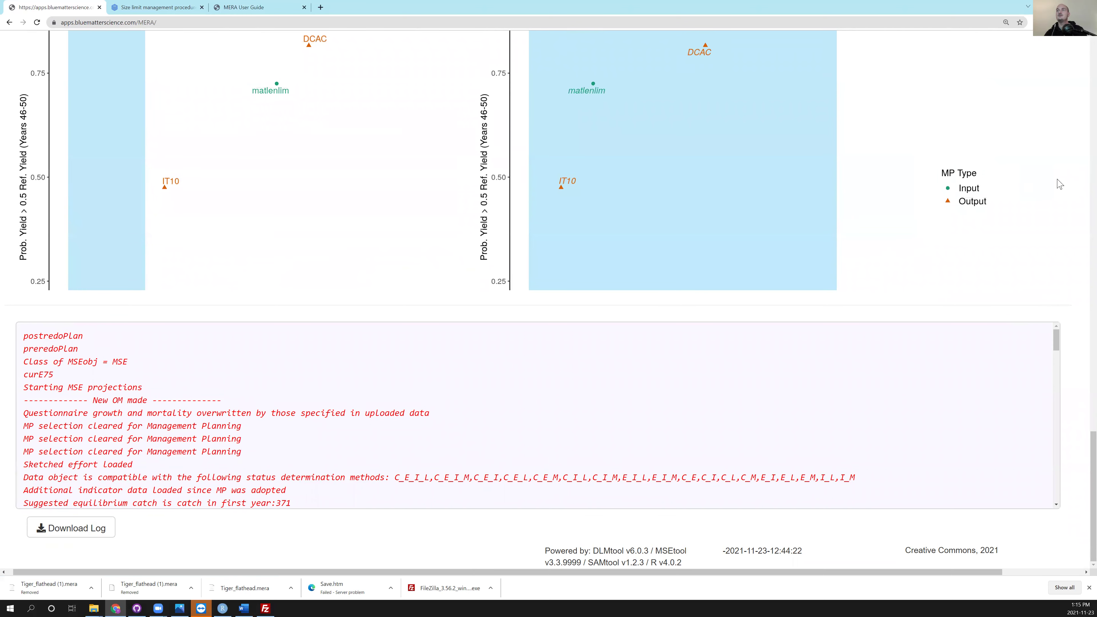
# Step: Download the Management Planning report for the Tiger flathead analysis
pyautogui.scroll(3, 1066, 276)
pyautogui.moveTo(1093, 437); pyautogui.dragTo(1056, 37)
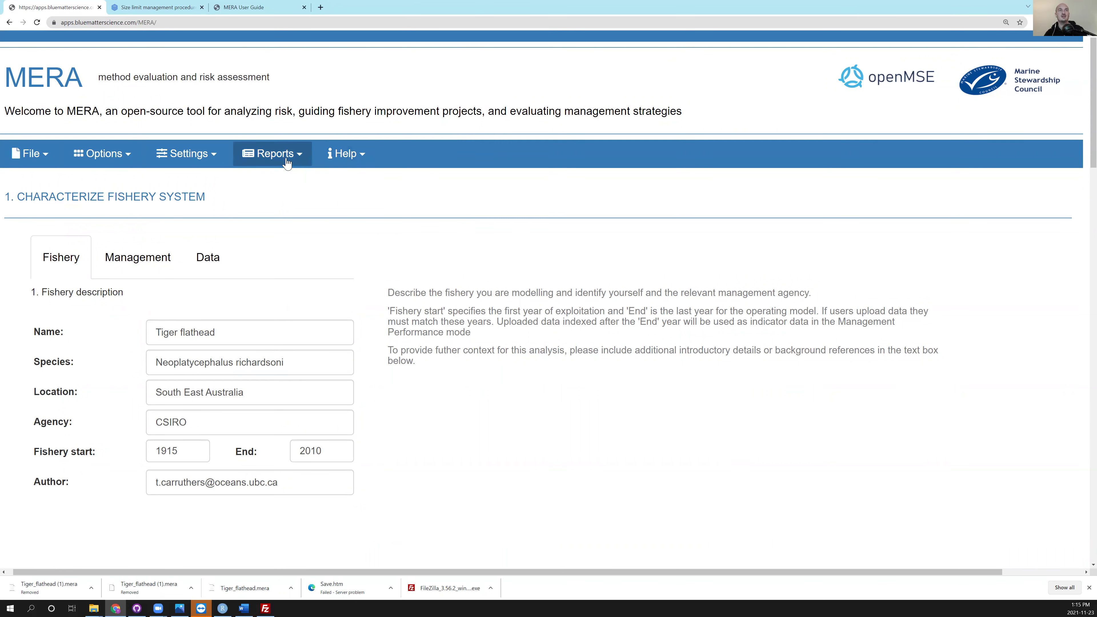
pyautogui.click(298, 159)
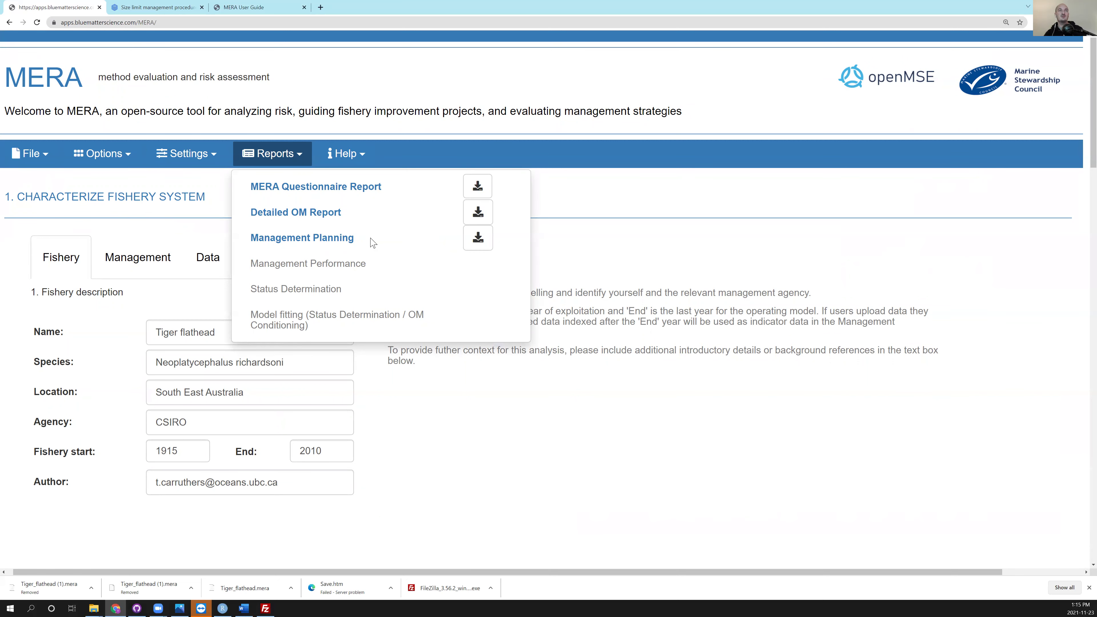
pyautogui.click(479, 247)
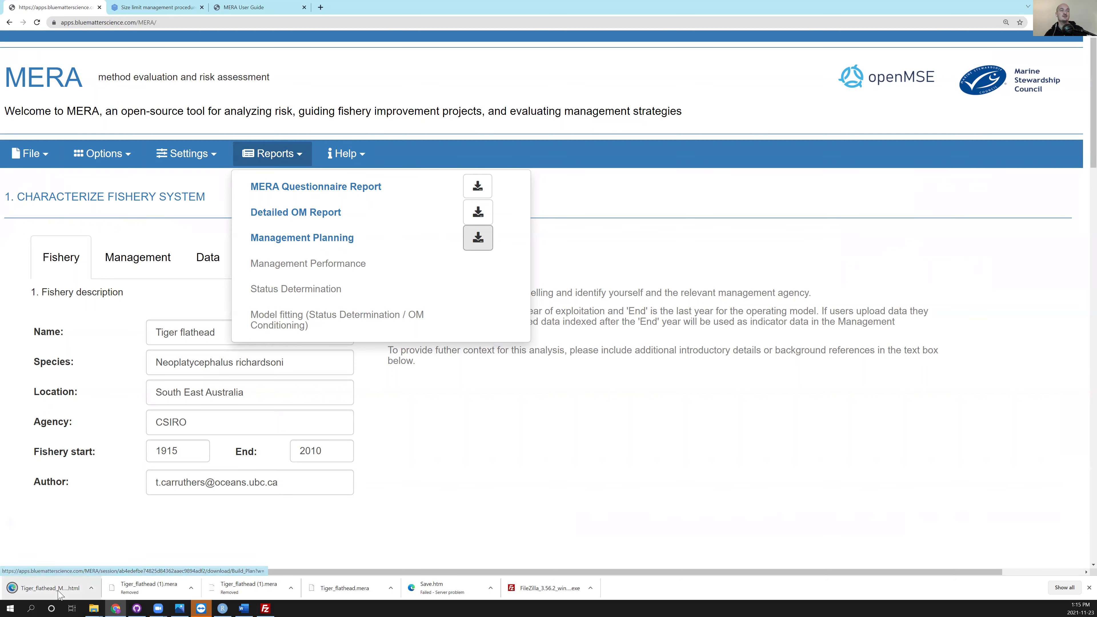
# Step: Open the downloaded Planning Report for Tiger flathead, skim its tables and figures, and return to the MERA questionnaire page
pyautogui.click(51, 588)
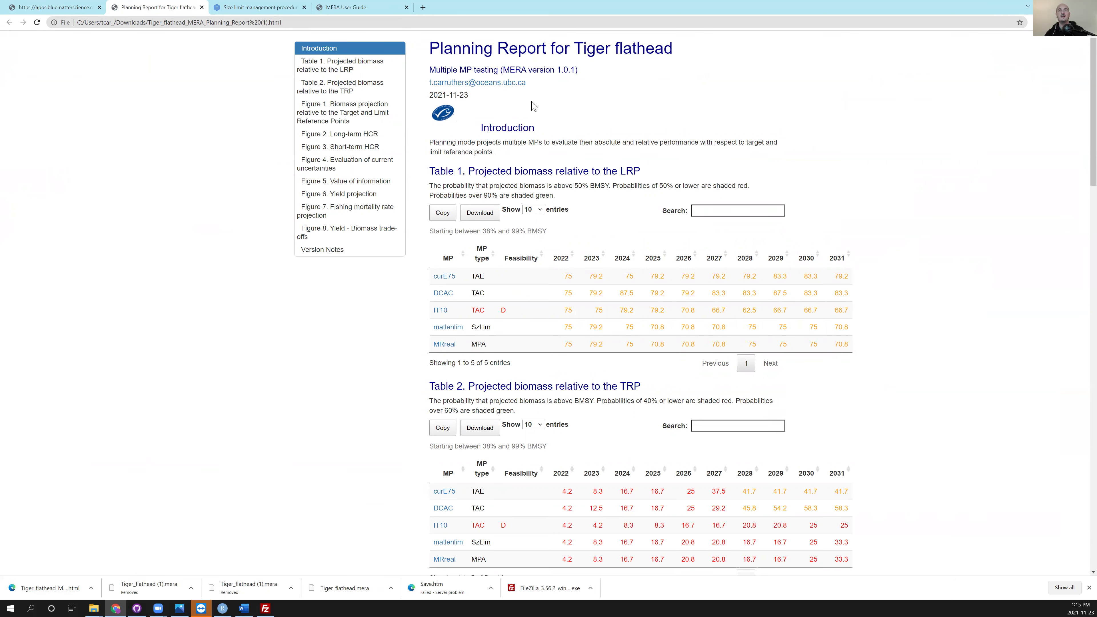
pyautogui.scroll(-3, 592, 206)
pyautogui.scroll(-10, 591, 208)
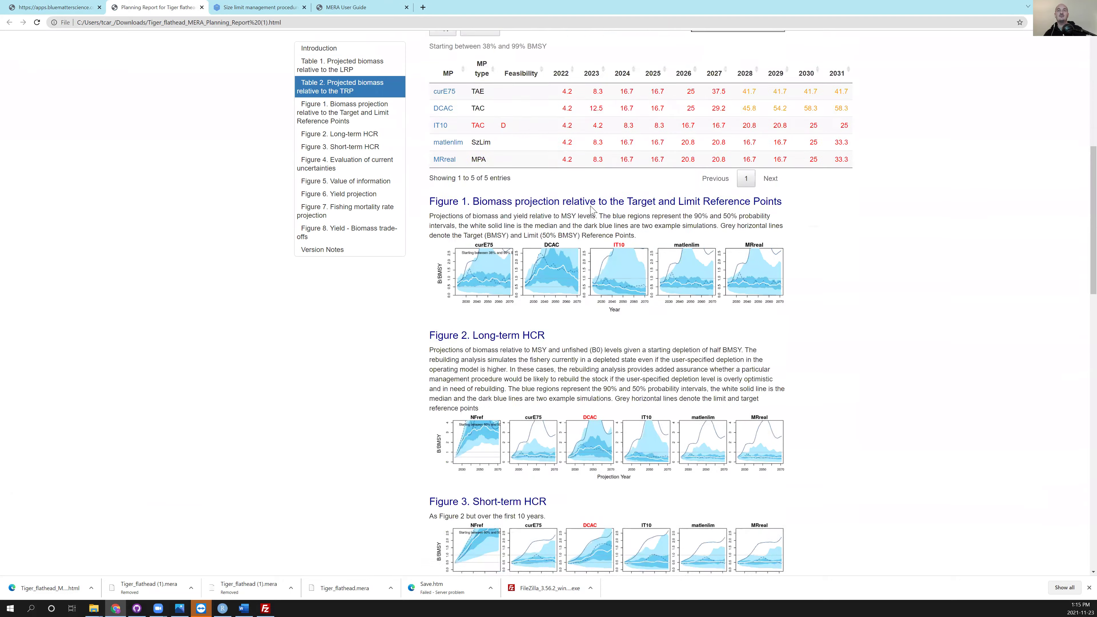
pyautogui.scroll(4, 592, 209)
pyautogui.scroll(9, 591, 210)
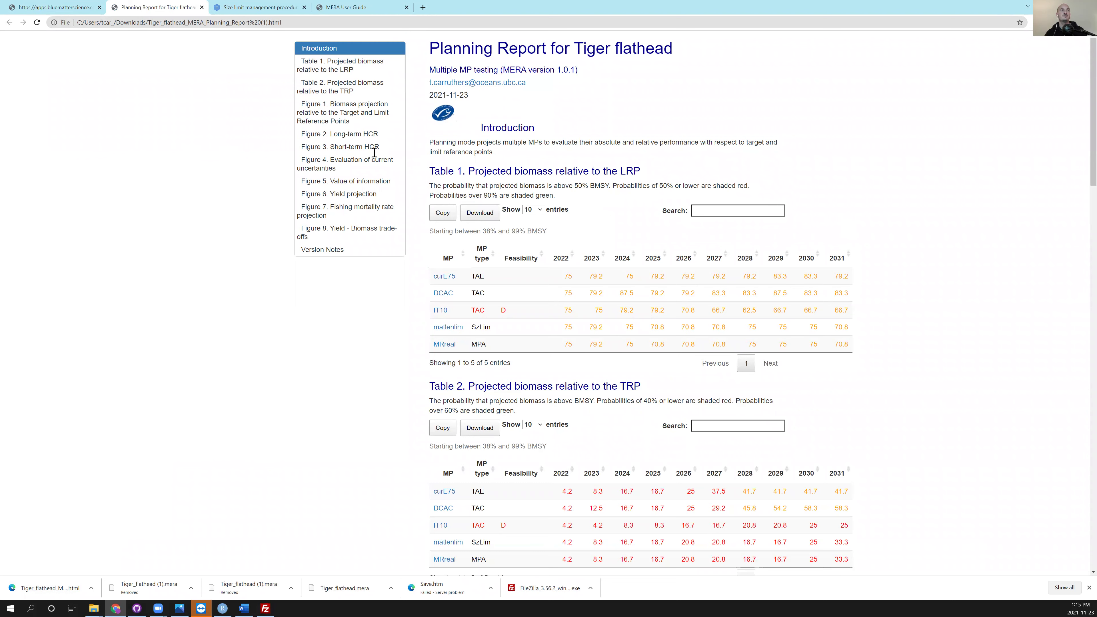
pyautogui.click(74, 8)
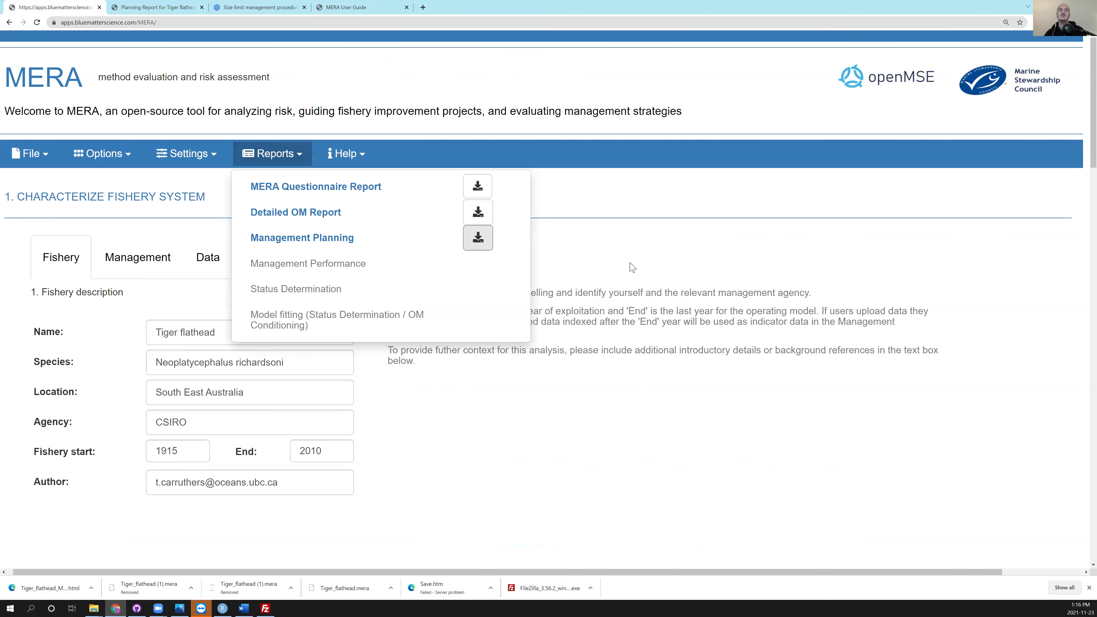
pyautogui.click(626, 244)
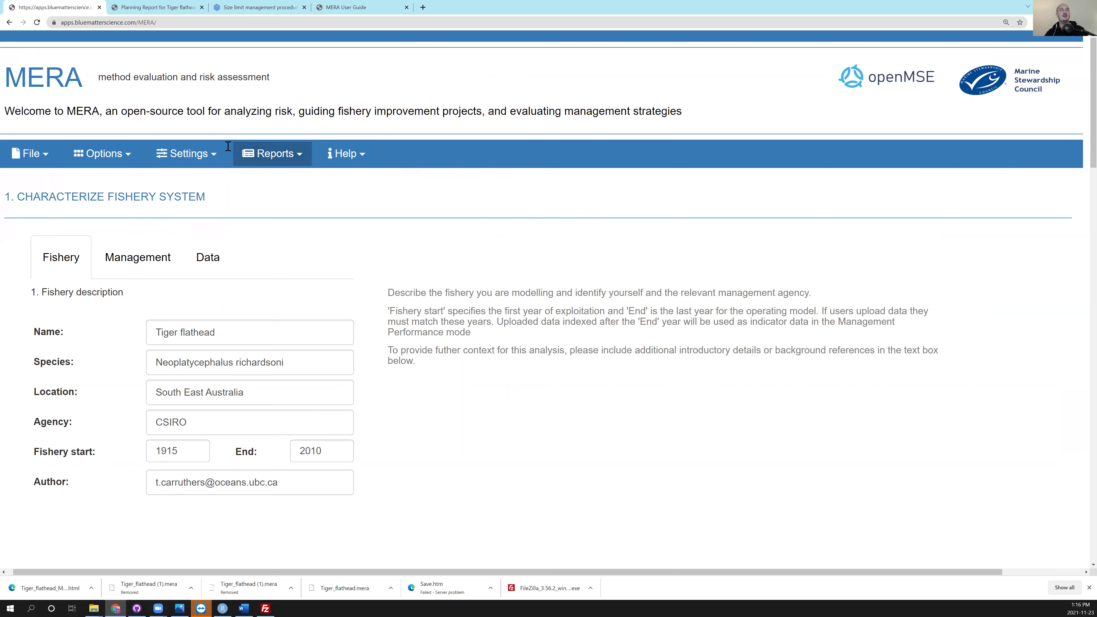
# Step: In the calculation settings, try enabling a random seed of 0 and switch the seed off again
pyautogui.click(217, 154)
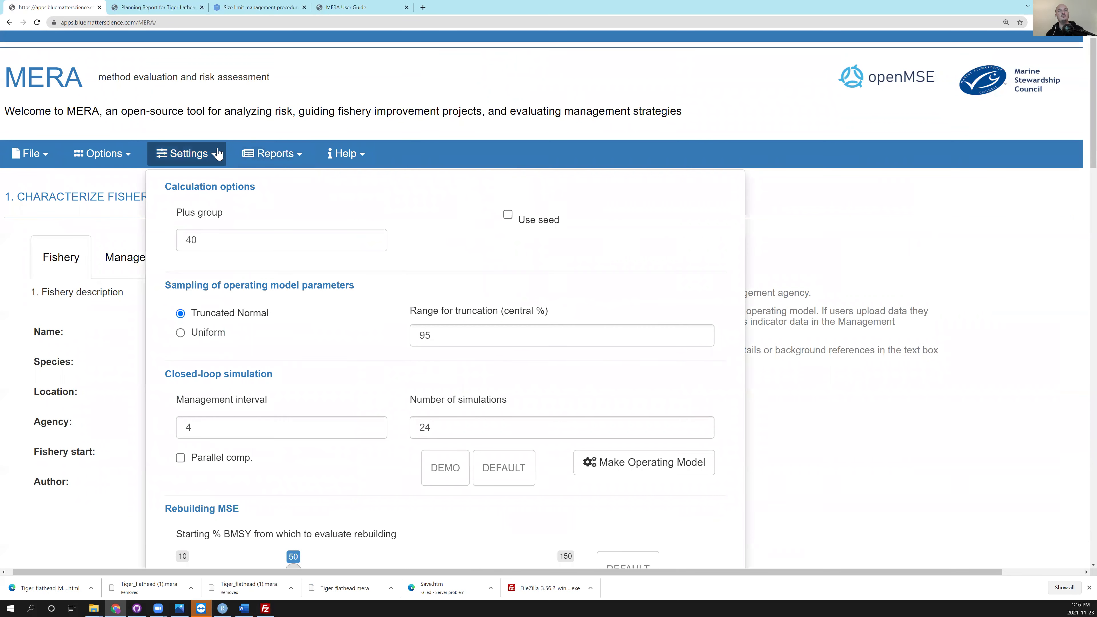
pyautogui.scroll(-1, 847, 225)
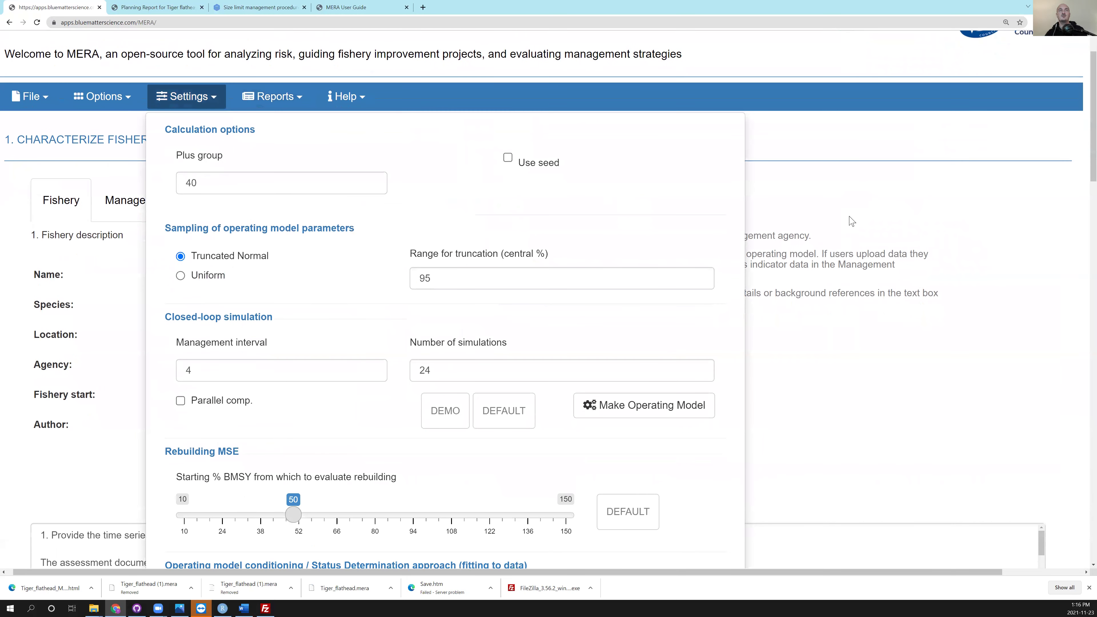
pyautogui.scroll(-1, 1081, 138)
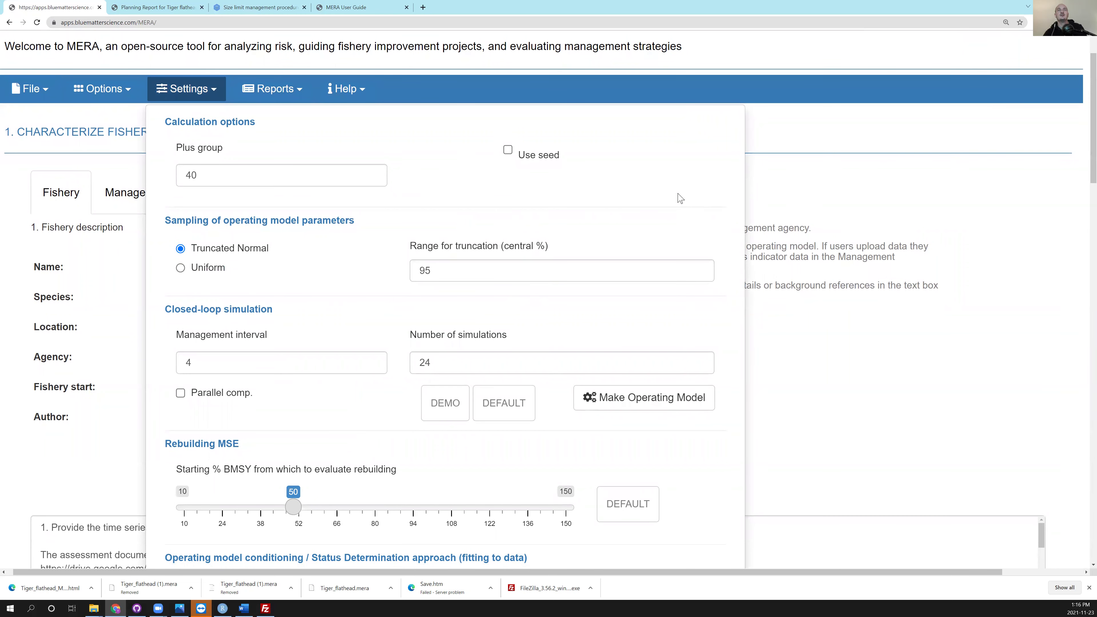
pyautogui.moveTo(248, 174)
pyautogui.click(510, 150)
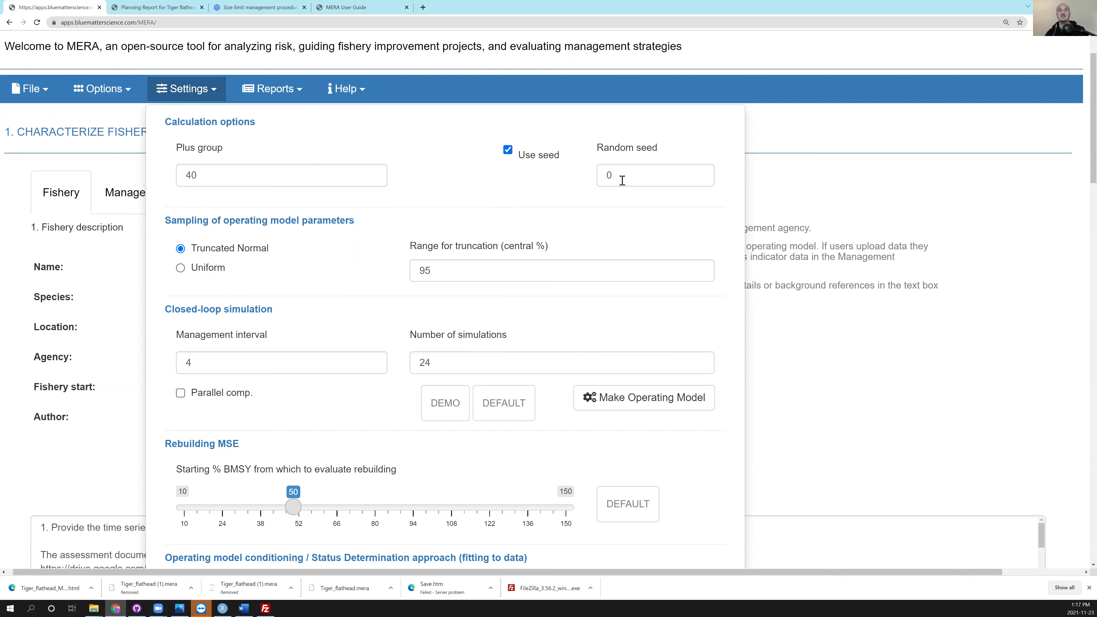
pyautogui.click(698, 172)
pyautogui.click(699, 178)
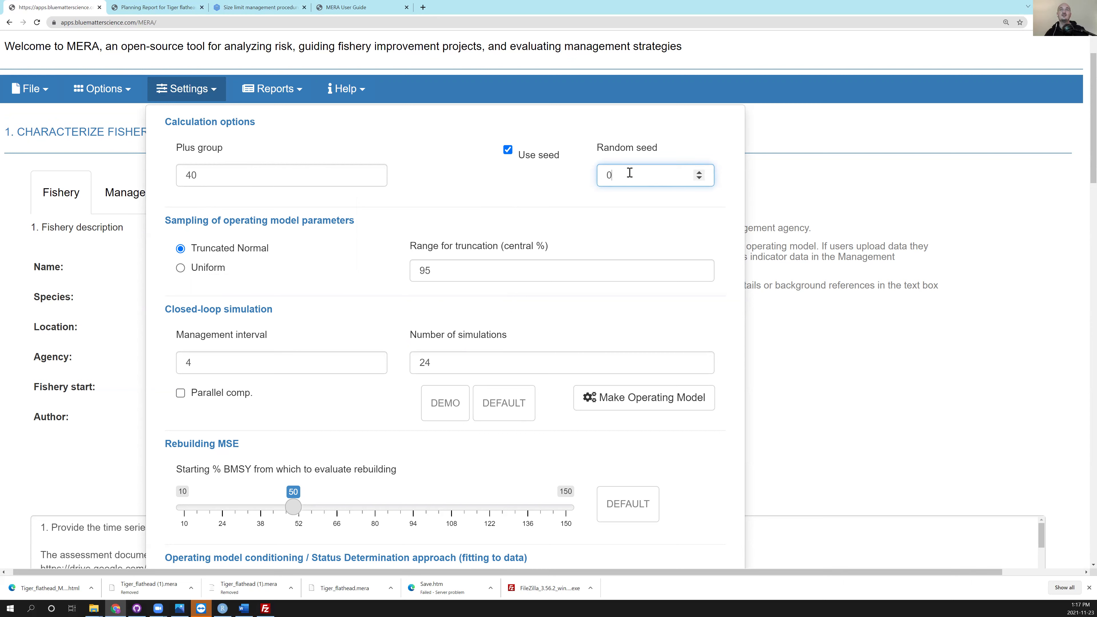
pyautogui.click(508, 150)
# Step: Try Uniform sampling of the operating model parameters, and return the distribution to Truncated Normal
pyautogui.moveTo(292, 266)
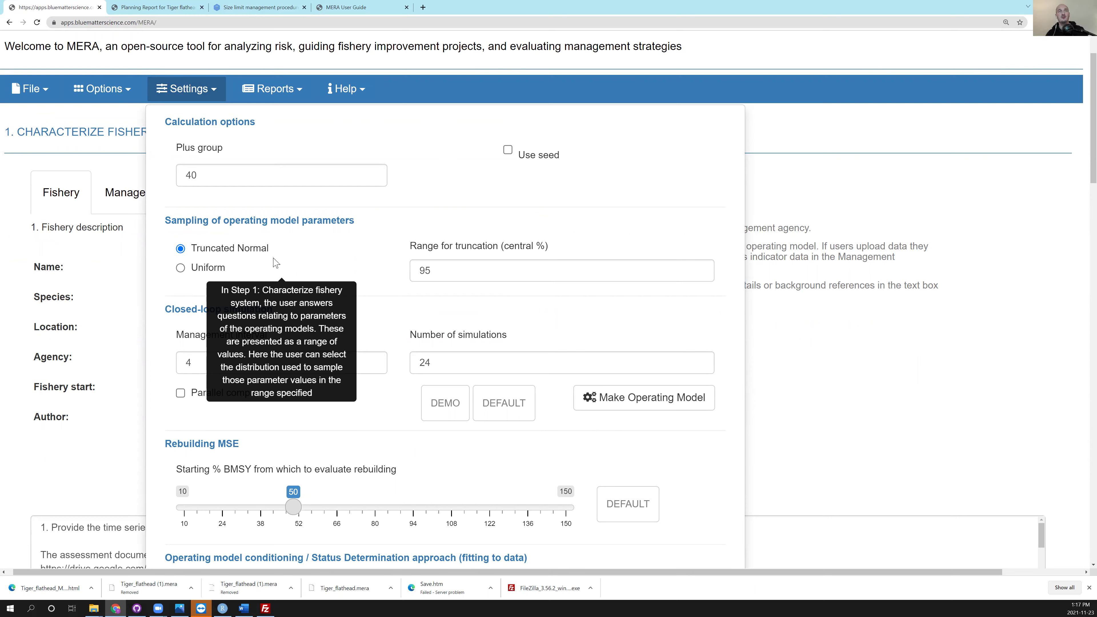
pyautogui.moveTo(430, 272)
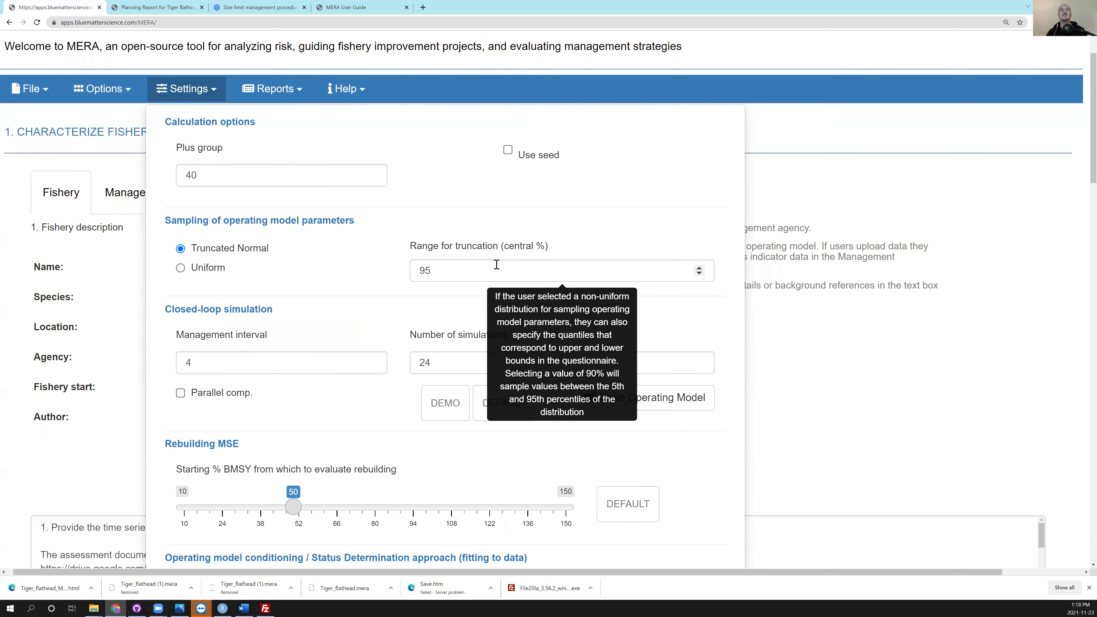
pyautogui.click(216, 268)
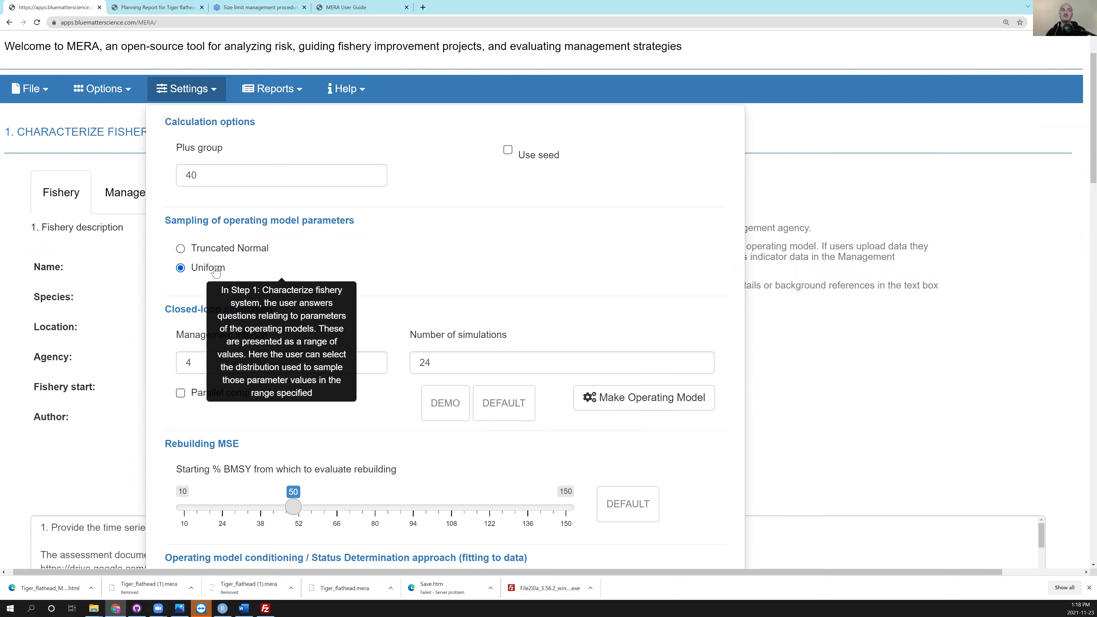
pyautogui.click(218, 252)
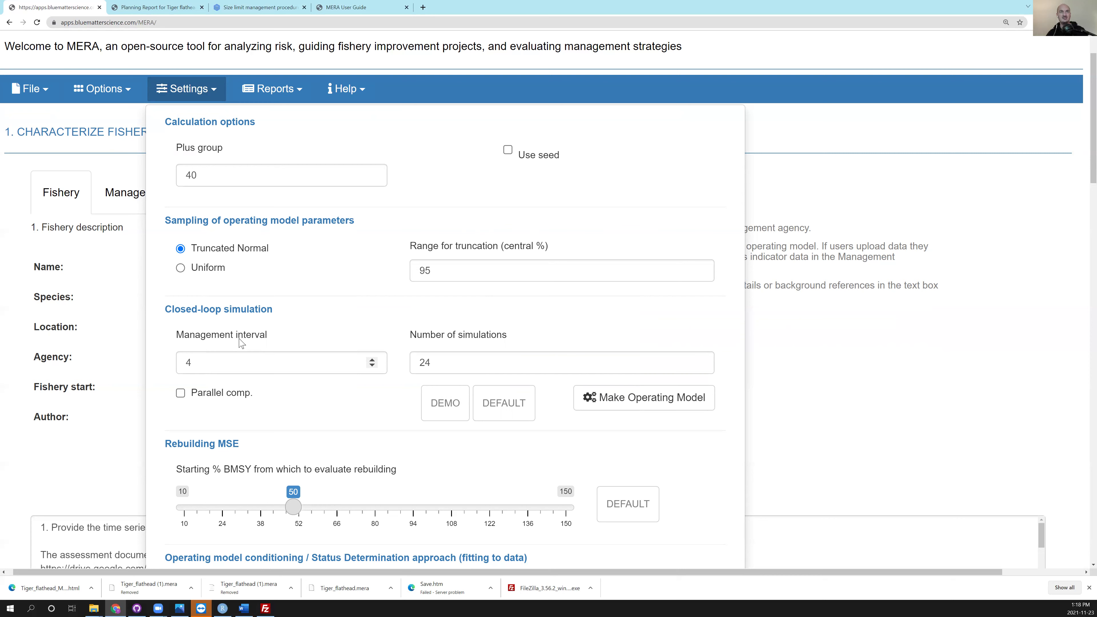
# Step: Try other values for the management interval, restore it to 4, and leave the settings
pyautogui.doubleClick(372, 366)
pyautogui.click(373, 361)
pyautogui.click(372, 361)
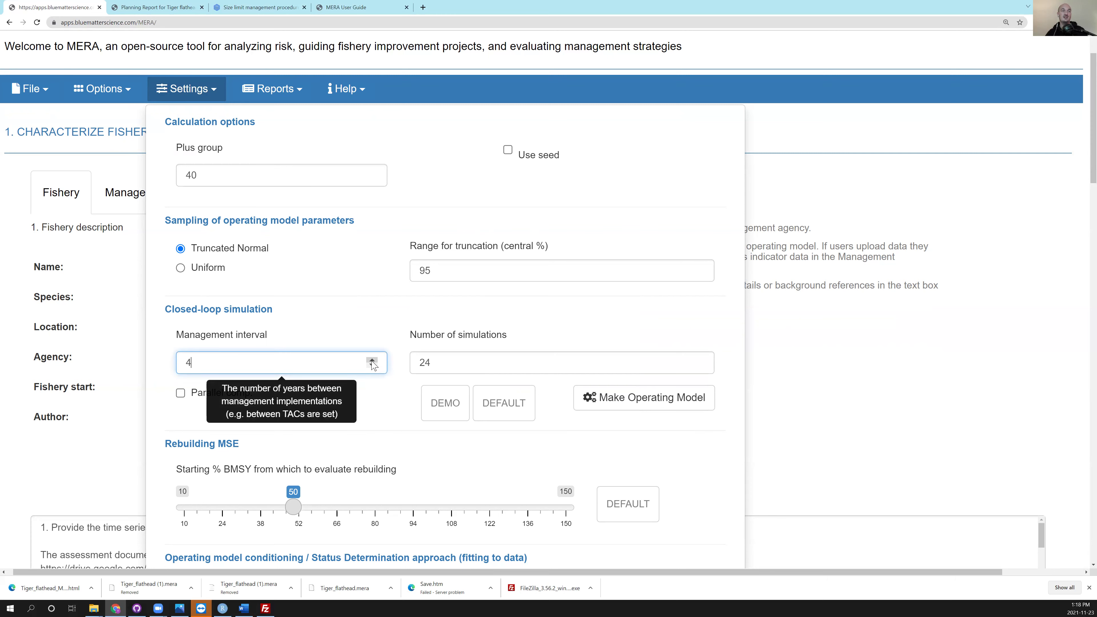
pyautogui.click(367, 332)
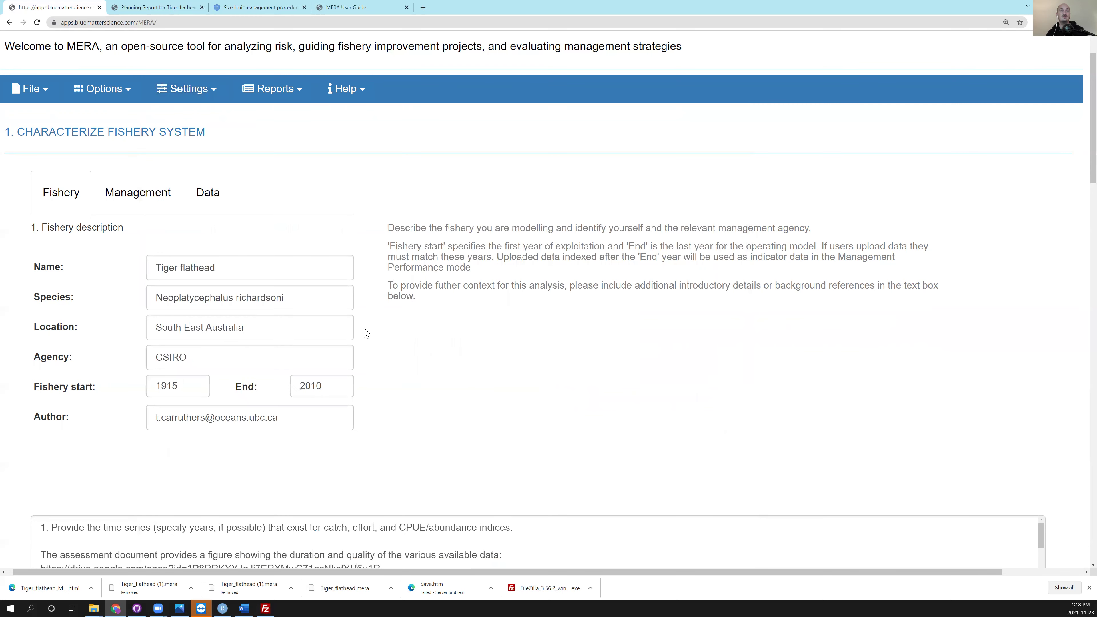
# Step: Try the default 64 and demo 24 presets for the number of closed-loop simulations, and set the number to 128
pyautogui.click(202, 95)
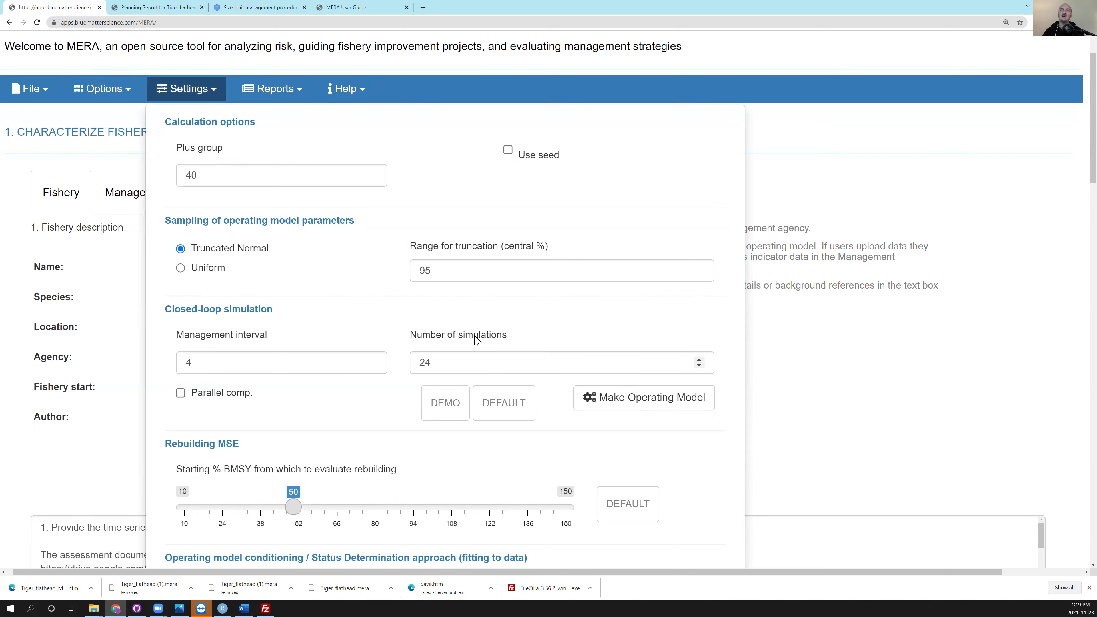
pyautogui.moveTo(454, 363)
pyautogui.click(518, 405)
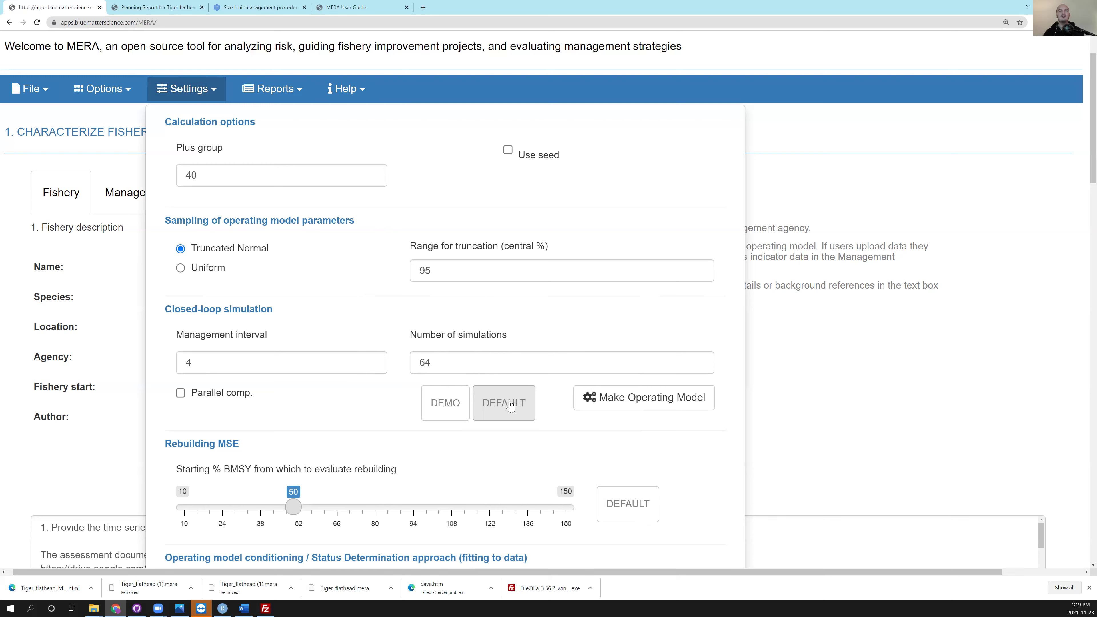
pyautogui.click(459, 400)
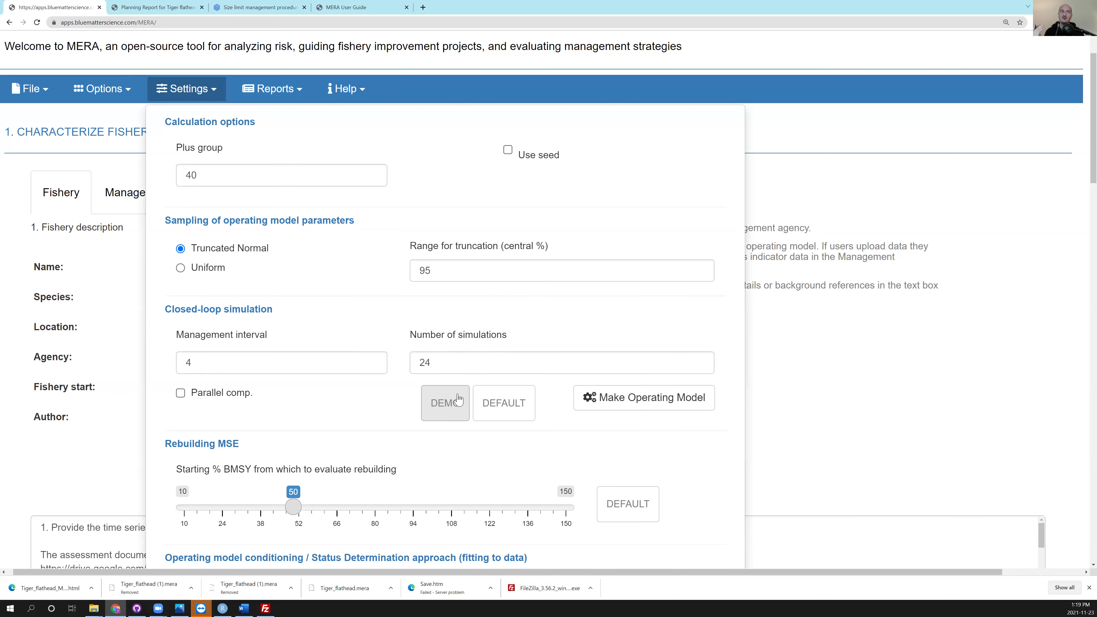
pyautogui.moveTo(483, 363)
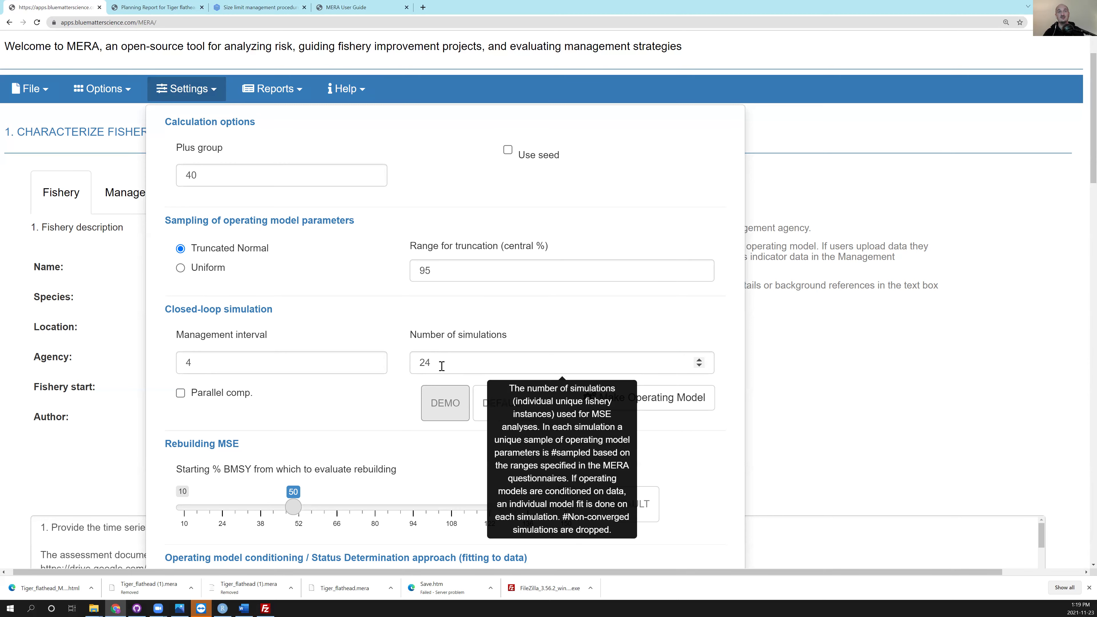
pyautogui.moveTo(441, 363); pyautogui.dragTo(414, 360)
pyautogui.write('128')
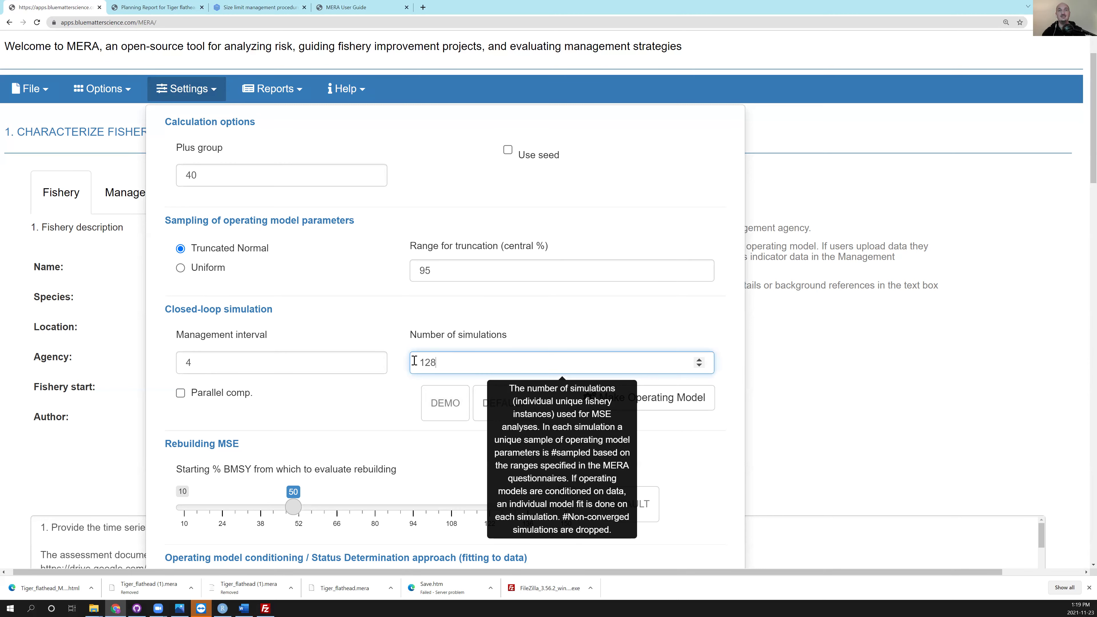
pyautogui.click(398, 403)
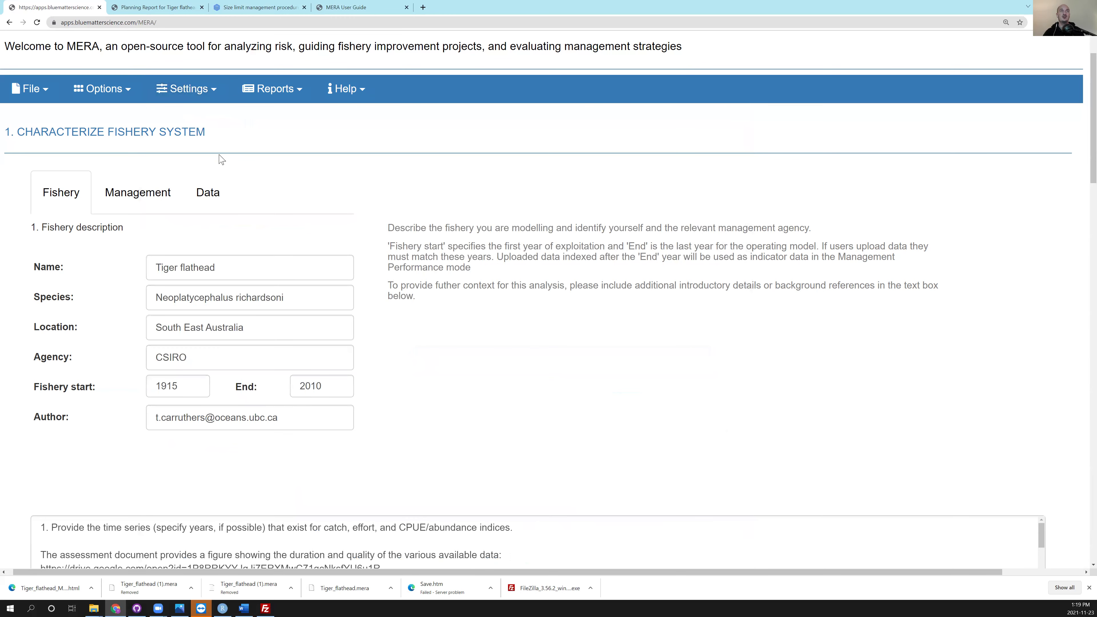
# Step: Enable parallel computation for the closed-loop simulations
pyautogui.click(212, 91)
pyautogui.click(180, 393)
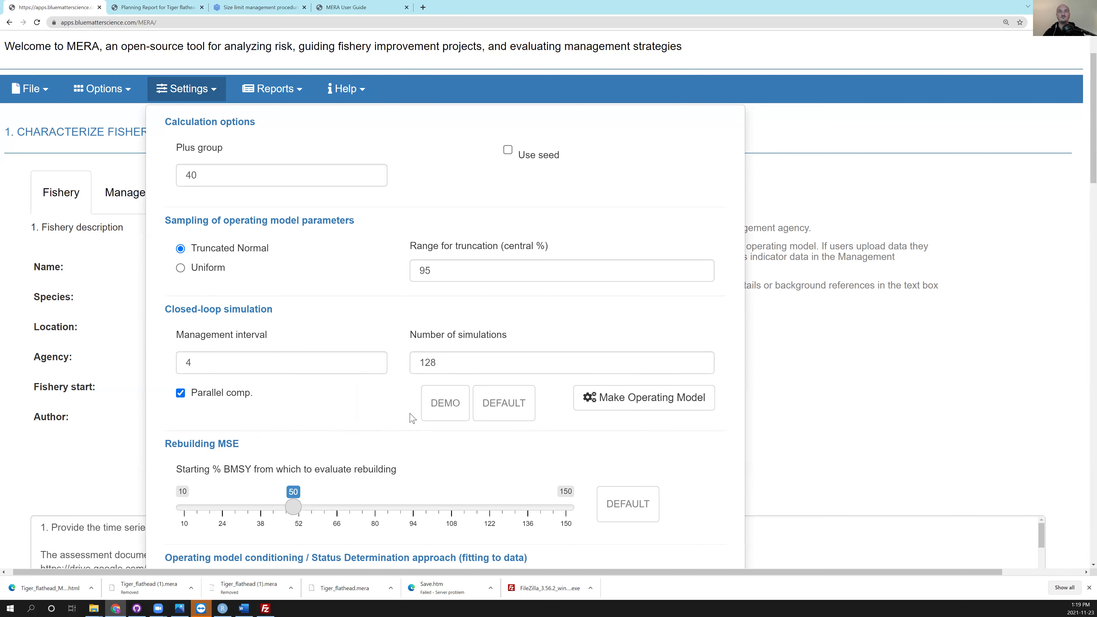
# Step: Set the starting % BMSY range for evaluating rebuilding to 40–57, after restoring its default
pyautogui.scroll(-2, 363, 362)
pyautogui.scroll(-2, 364, 362)
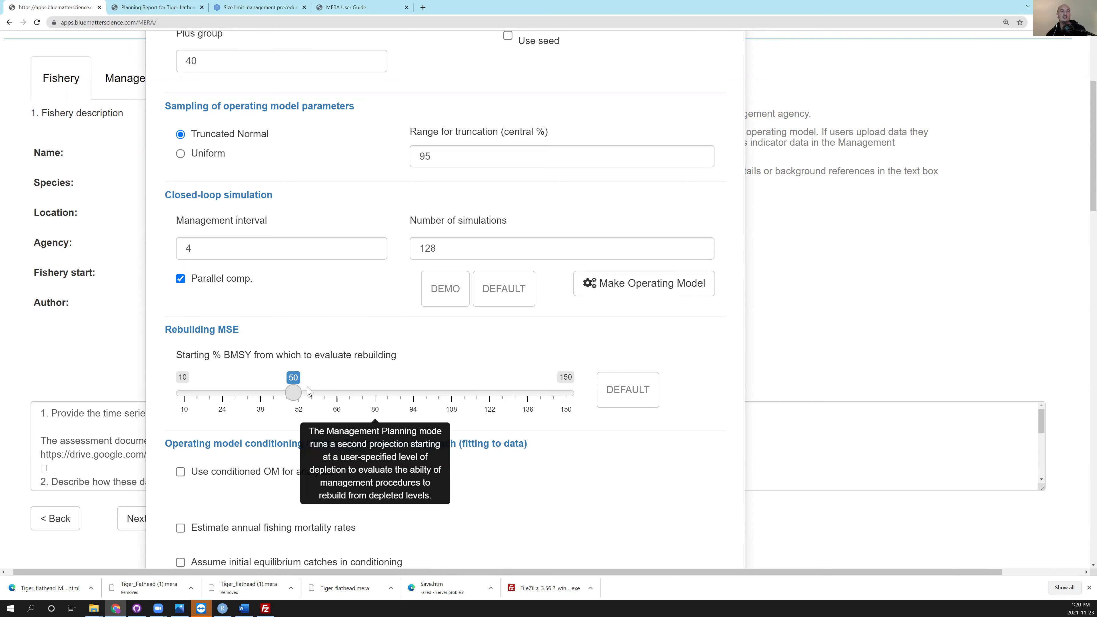
pyautogui.moveTo(297, 395); pyautogui.dragTo(329, 394)
pyautogui.click(625, 403)
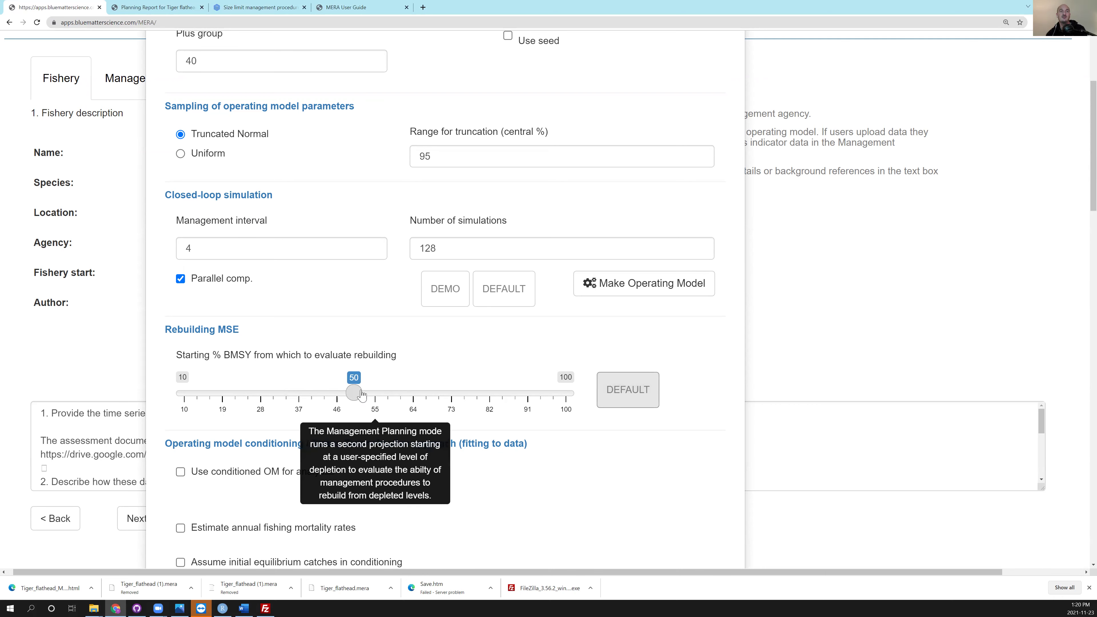
pyautogui.moveTo(354, 393); pyautogui.dragTo(319, 392)
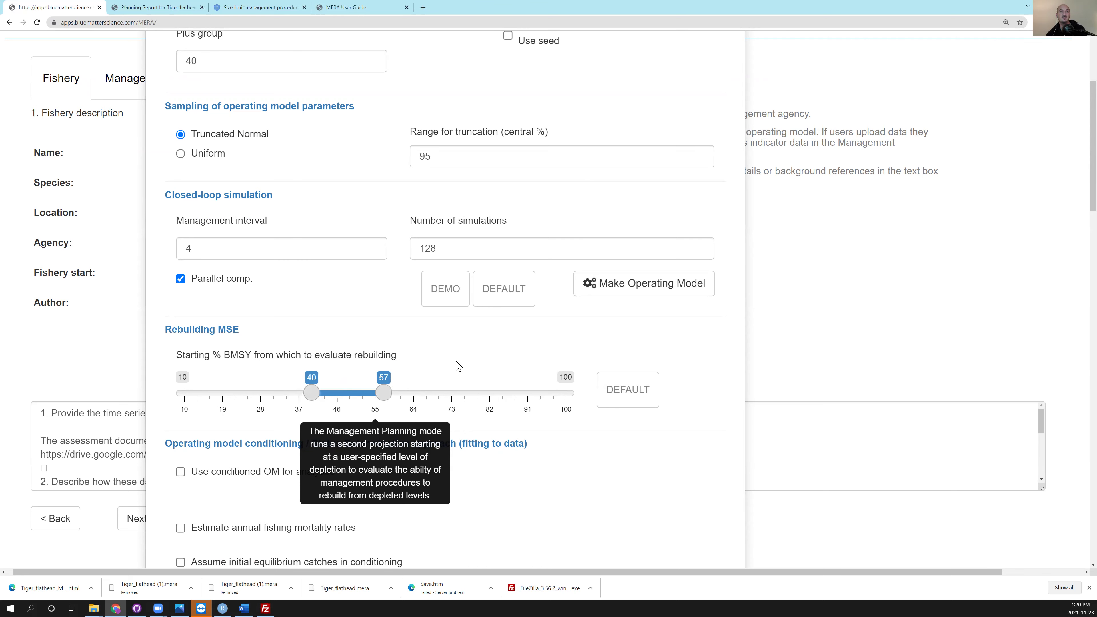
# Step: Enable the use of the conditioned OM for analyses in the operating model conditioning settings
pyautogui.scroll(-1, 458, 361)
pyautogui.scroll(-1, 454, 353)
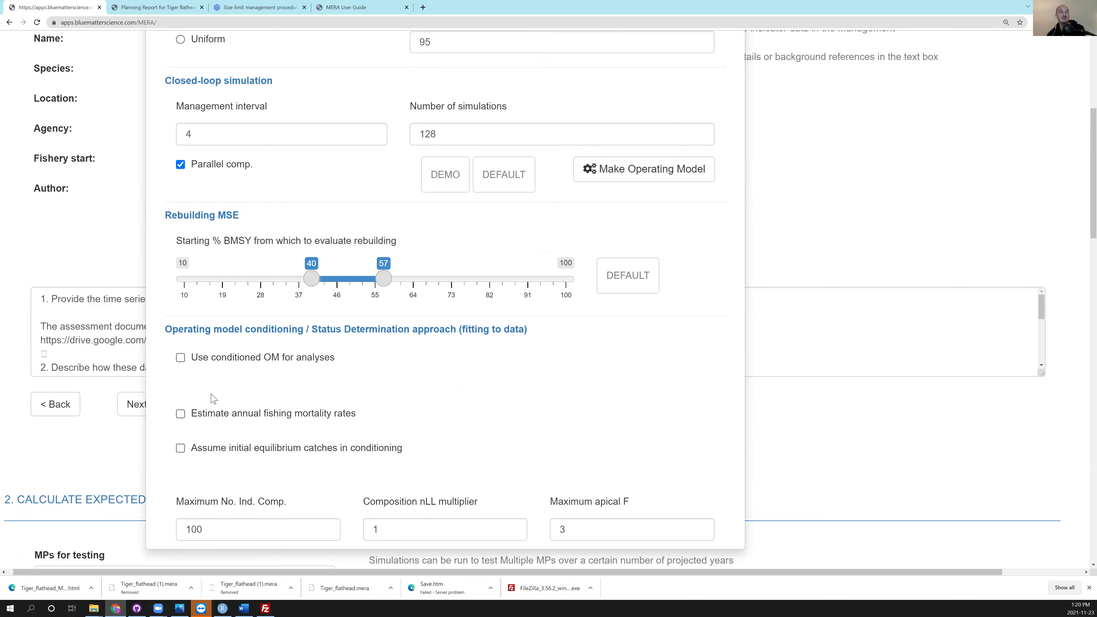
pyautogui.click(181, 358)
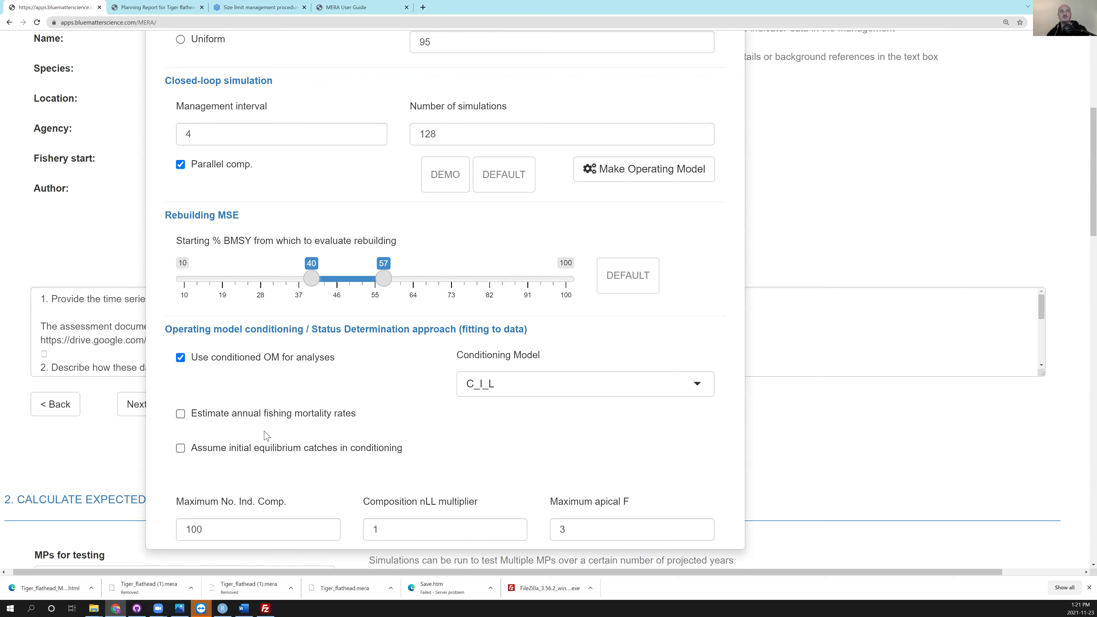
pyautogui.click(106, 239)
pyautogui.scroll(7, 107, 239)
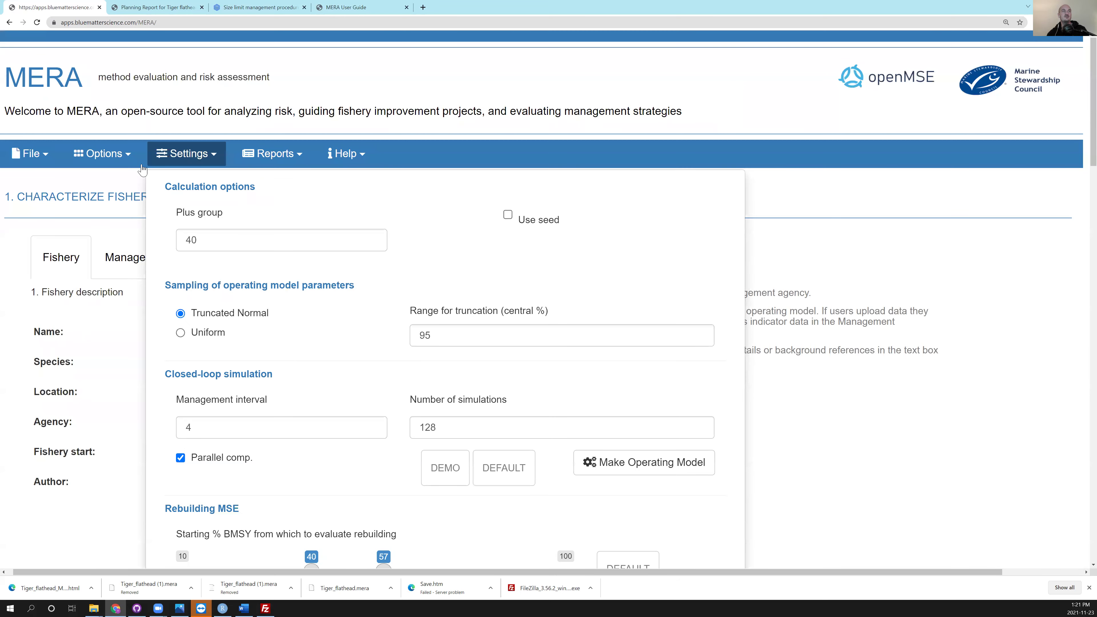
# Step: Switch the MERA mode to Management Performance, change it to Status Determination, and close the mode options
pyautogui.click(126, 161)
pyautogui.click(120, 229)
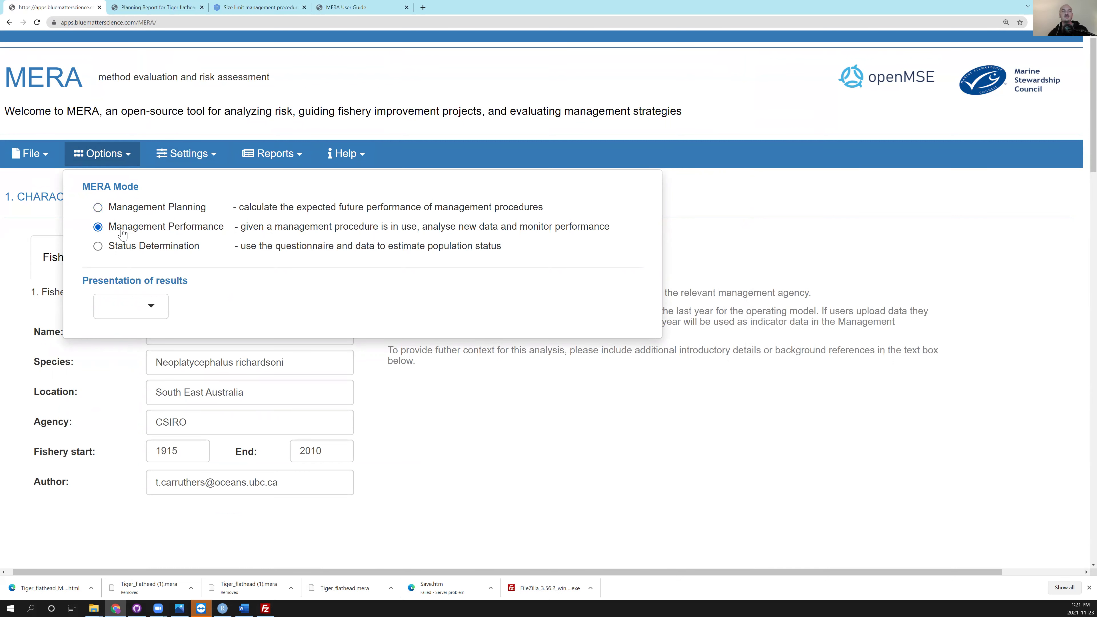
pyautogui.click(130, 248)
pyautogui.click(427, 411)
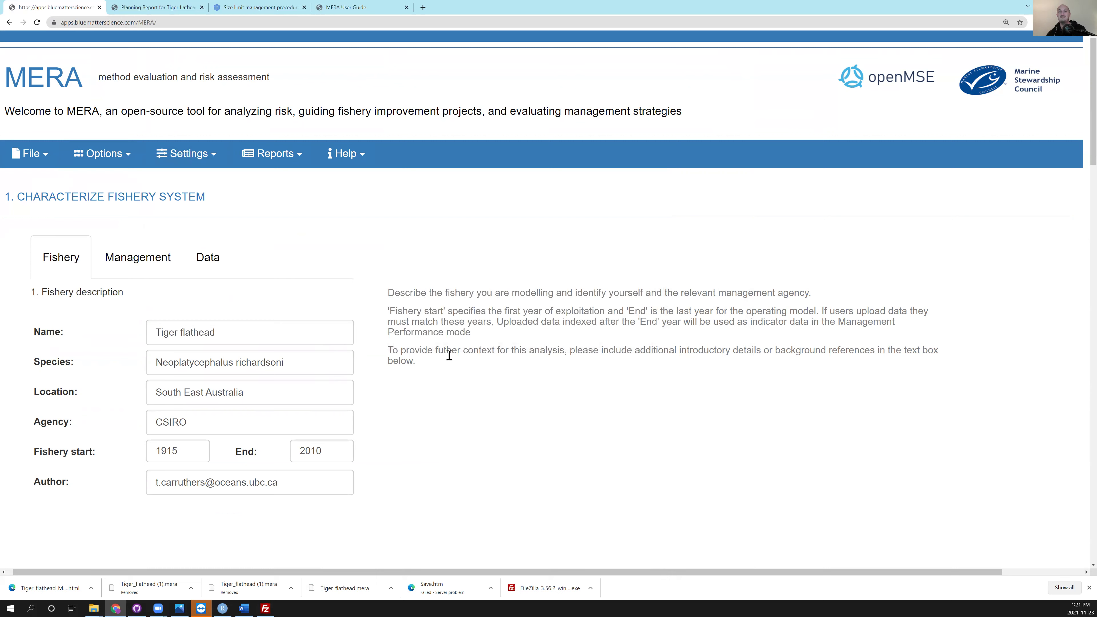